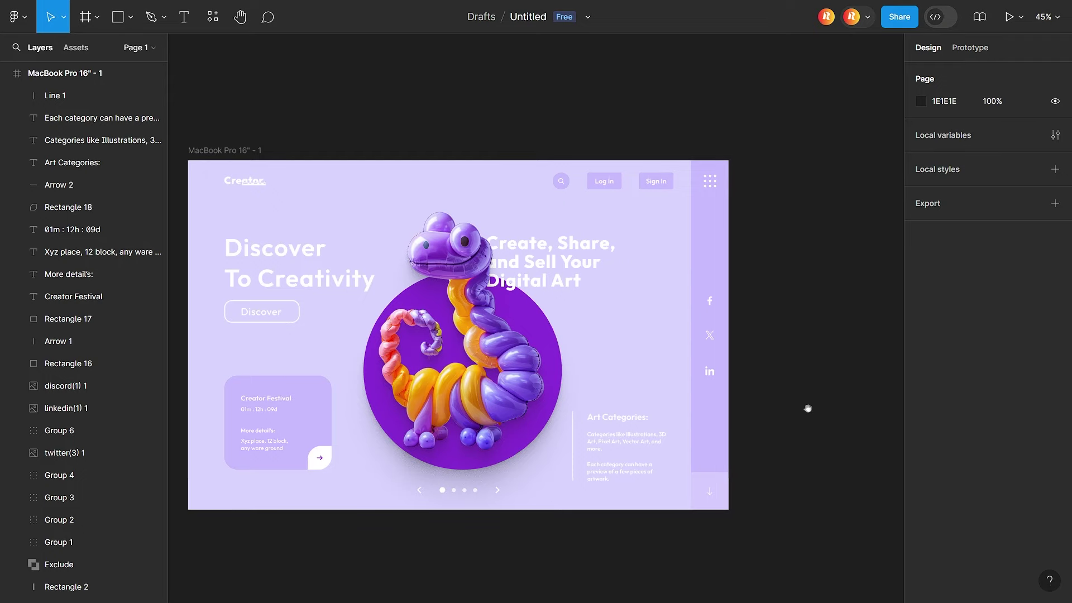
Add a second MacBook Pro 16" frame beside the first design.
{"action": "left_click_drag", "start_coordinate": [807, 408], "coordinate": [256, 399]}
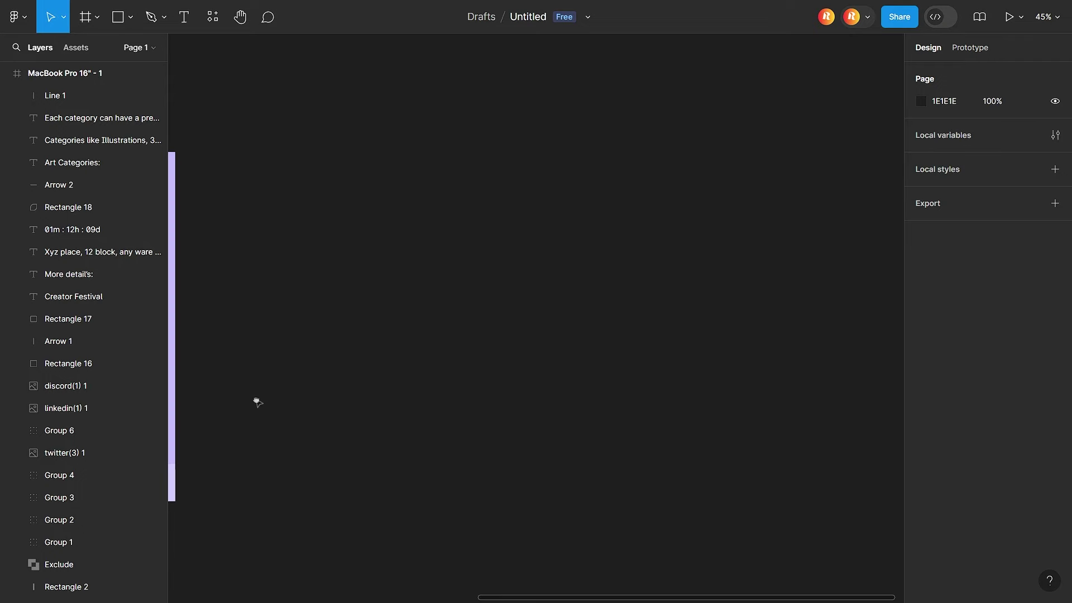
{"action": "key", "text": "f"}
{"action": "left_click", "coordinate": [967, 185]}
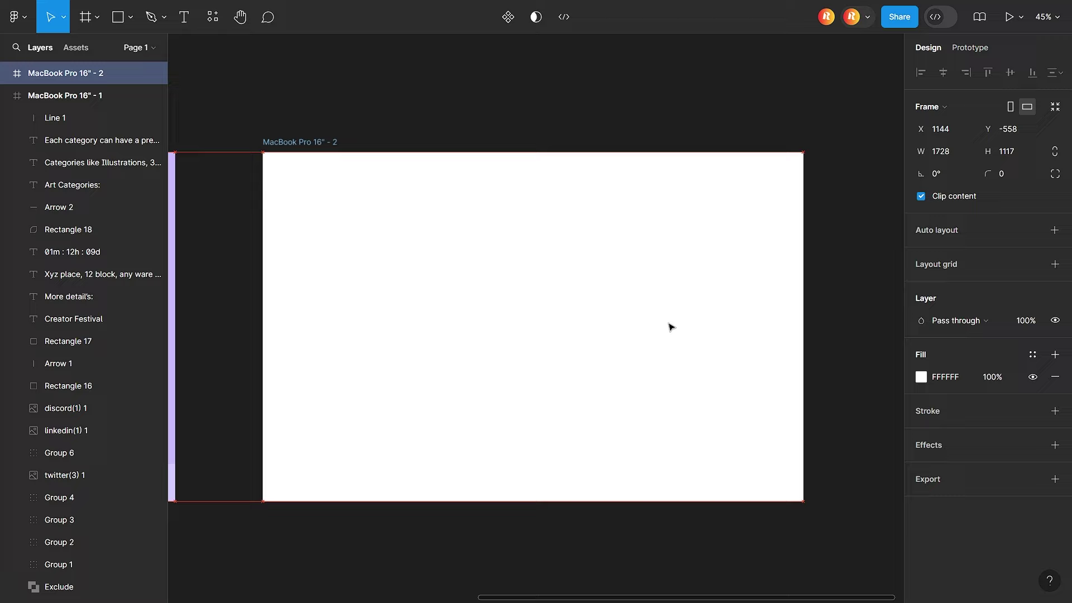
{"action": "key", "text": "shift+1"}
{"action": "key", "text": "Escape"}
Fill the new frame with the lavender sampled from the first design's background.
{"action": "left_click", "coordinate": [921, 354]}
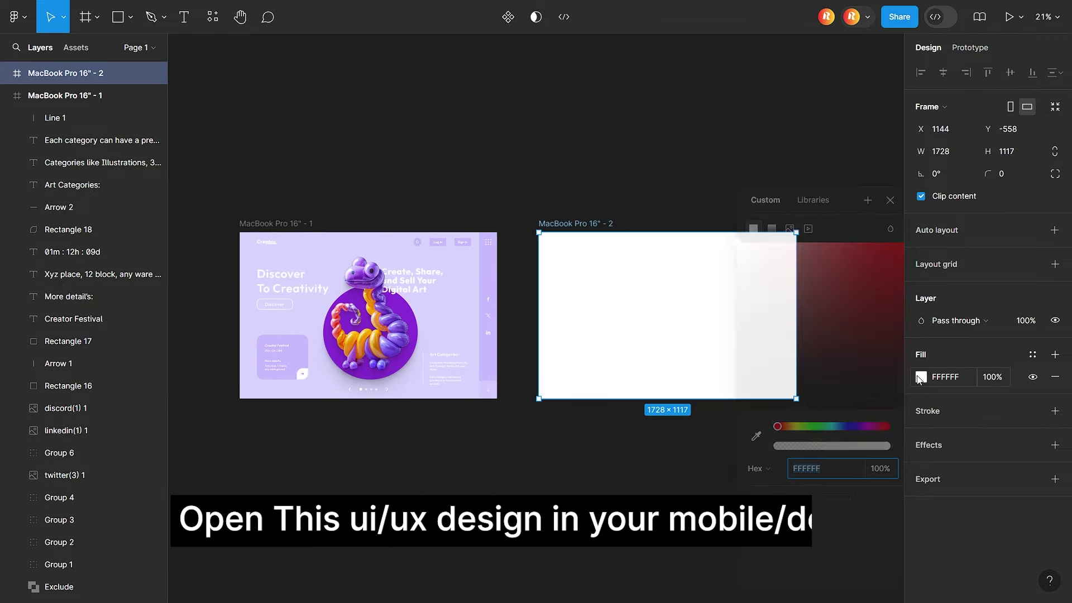
{"action": "left_click", "coordinate": [757, 435]}
{"action": "left_click", "coordinate": [423, 329]}
Copy the balloon dinosaur image into the second frame.
{"action": "key", "text": "ctrl+c"}
{"action": "left_click", "coordinate": [575, 224]}
{"action": "key", "text": "ctrl+v"}
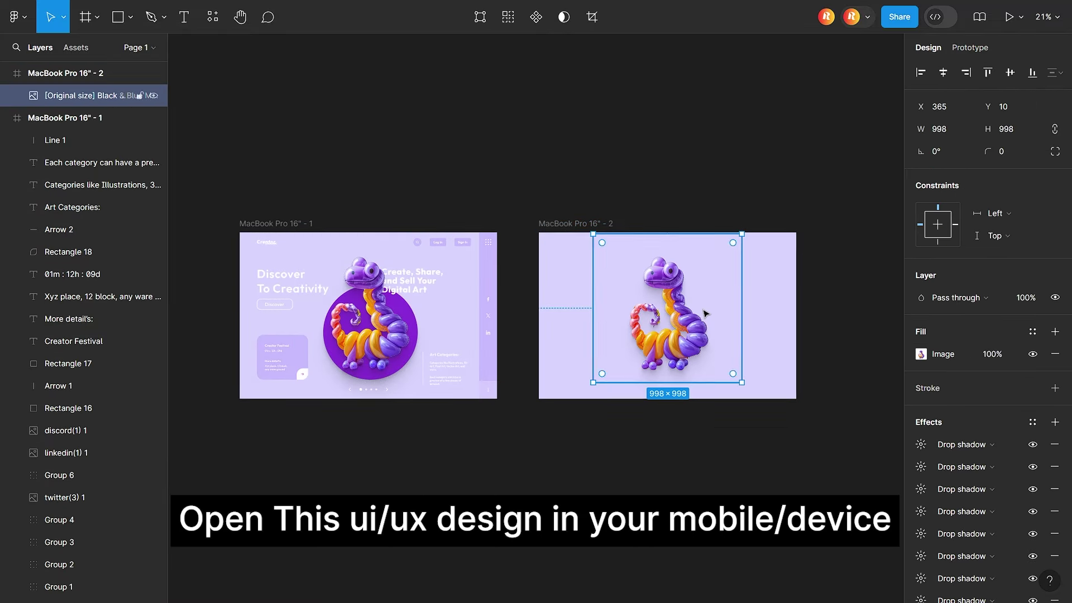
{"action": "key", "text": "Escape"}
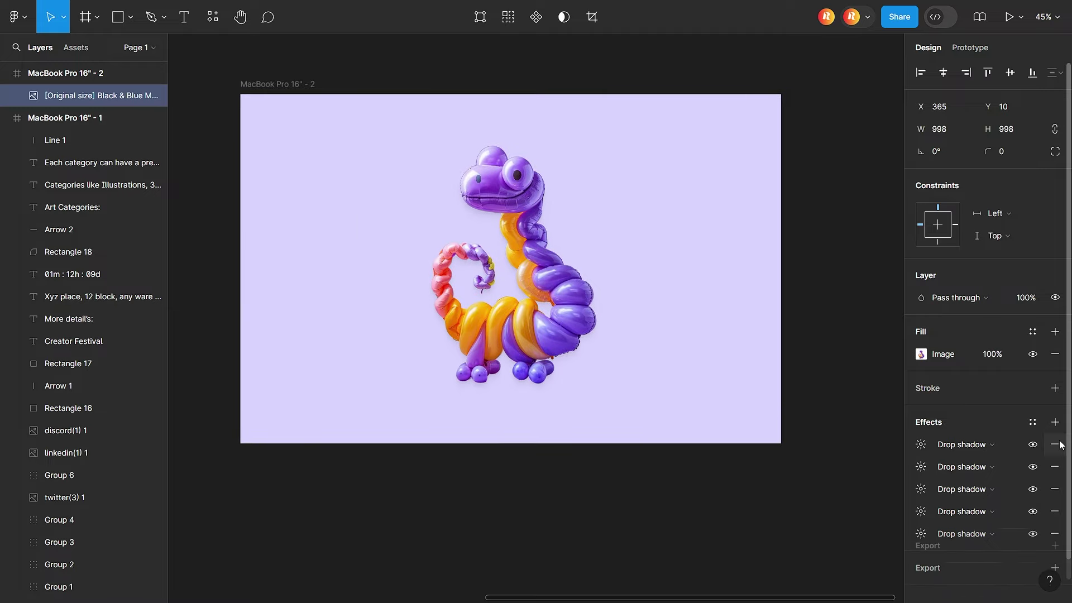
{"action": "left_click", "coordinate": [765, 519]}
Draw a purple circle sized to sit behind the balloon dinosaur.
{"action": "left_click", "coordinate": [130, 17]}
{"action": "left_click", "coordinate": [100, 100]}
{"action": "left_click_drag", "start_coordinate": [402, 214], "coordinate": [603, 415]}
{"action": "left_click_drag", "start_coordinate": [611, 368], "coordinate": [617, 441]}
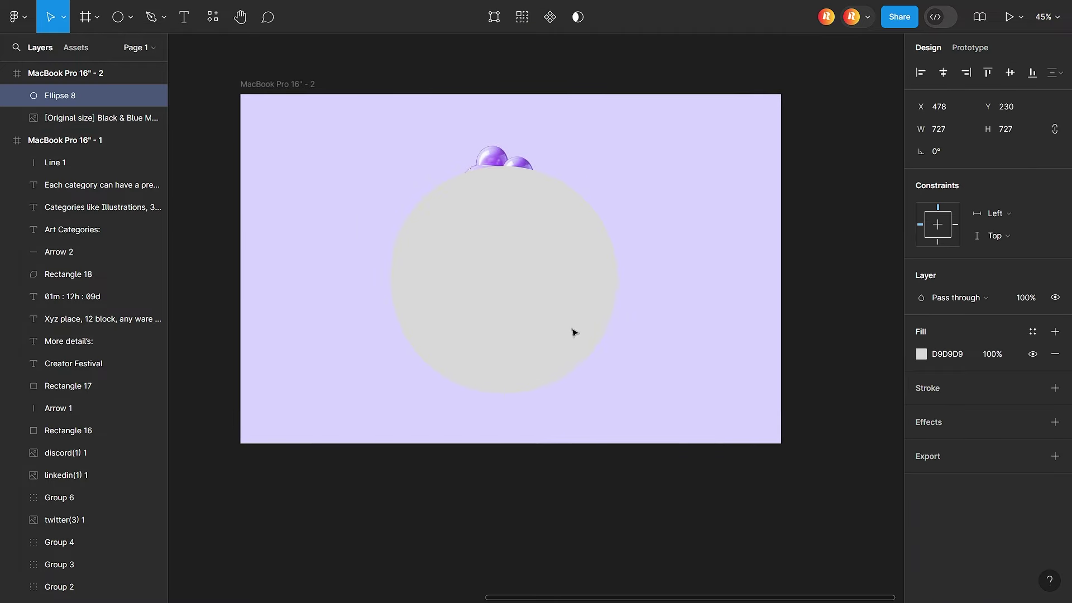
{"action": "key", "text": "ctrl+["}
{"action": "left_click_drag", "start_coordinate": [506, 167], "coordinate": [506, 207]}
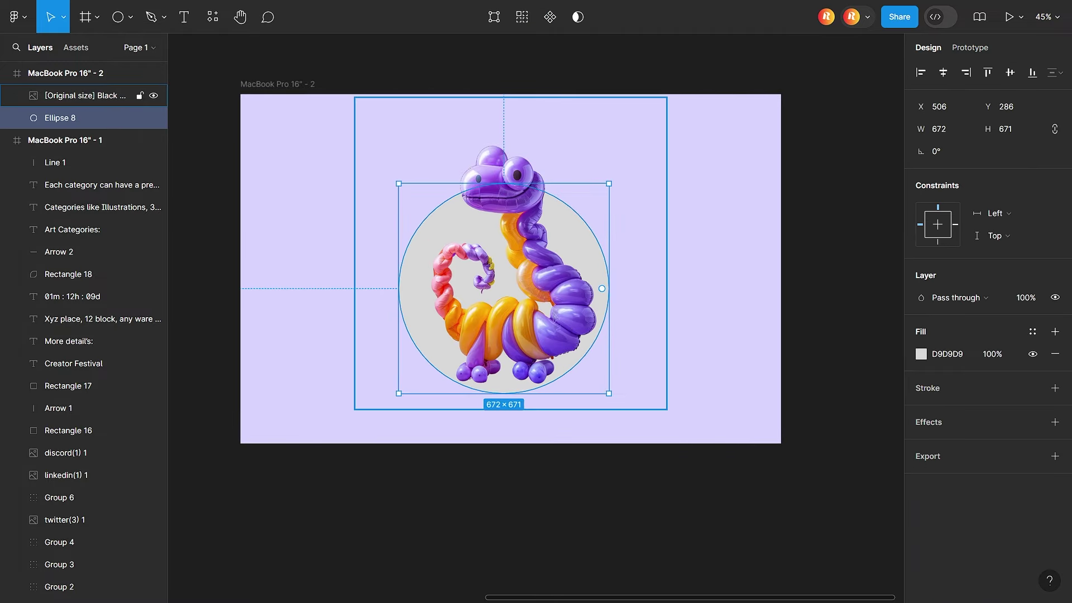
{"action": "left_click", "coordinate": [921, 354]}
{"action": "left_click", "coordinate": [823, 521]}
Apply SmoothShadow drop shadows to the dinosaur image and the purple circle.
{"action": "left_click", "coordinate": [544, 301]}
{"action": "right_click", "coordinate": [545, 301]}
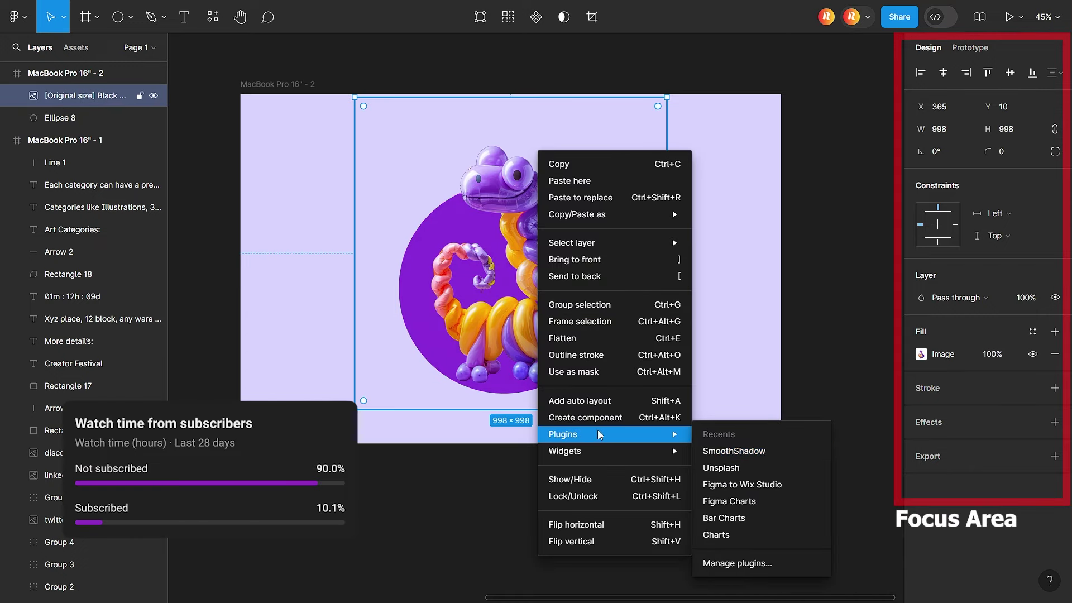
{"action": "left_click", "coordinate": [720, 451]}
{"action": "left_click", "coordinate": [792, 536]}
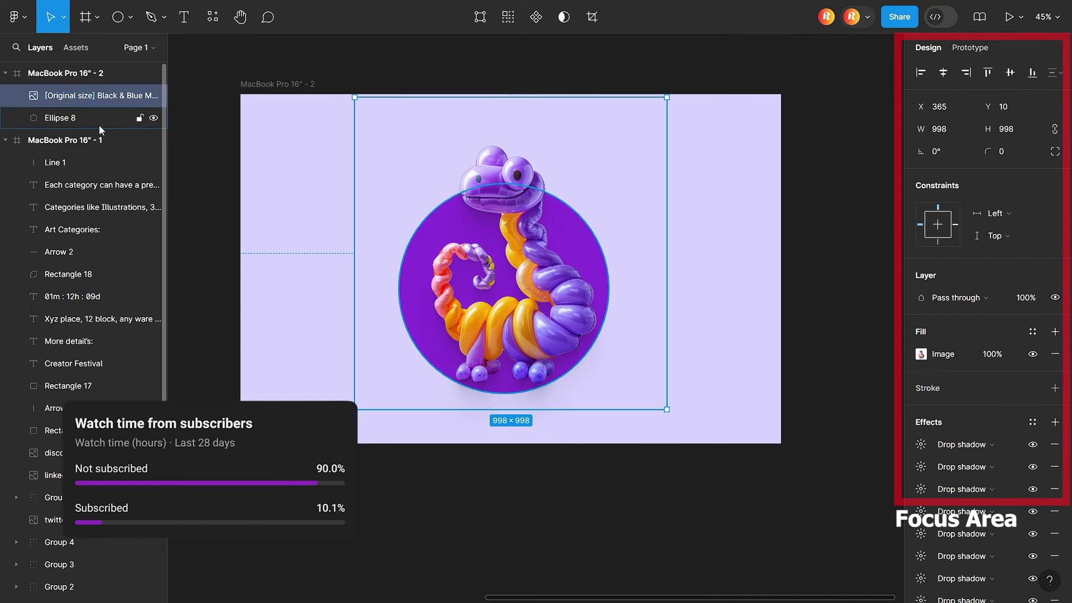
{"action": "left_click", "coordinate": [60, 117]}
{"action": "right_click", "coordinate": [397, 149]}
{"action": "left_click", "coordinate": [608, 433]}
{"action": "left_click", "coordinate": [760, 536]}
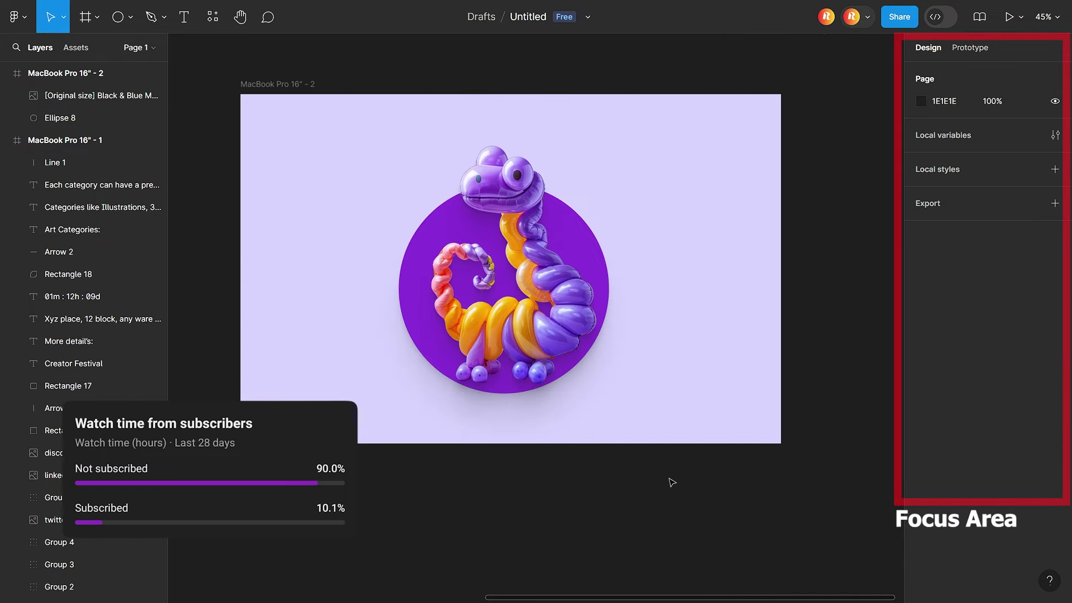
{"action": "scroll", "coordinate": [669, 483], "scroll_direction": "down", "scroll_amount": 2}
Draw a full-height strip along the second frame's right edge, matching the first sidebar.
{"action": "left_click", "coordinate": [251, 240]}
{"action": "left_click", "coordinate": [354, 383]}
{"action": "left_click", "coordinate": [130, 16]}
{"action": "left_click", "coordinate": [107, 50]}
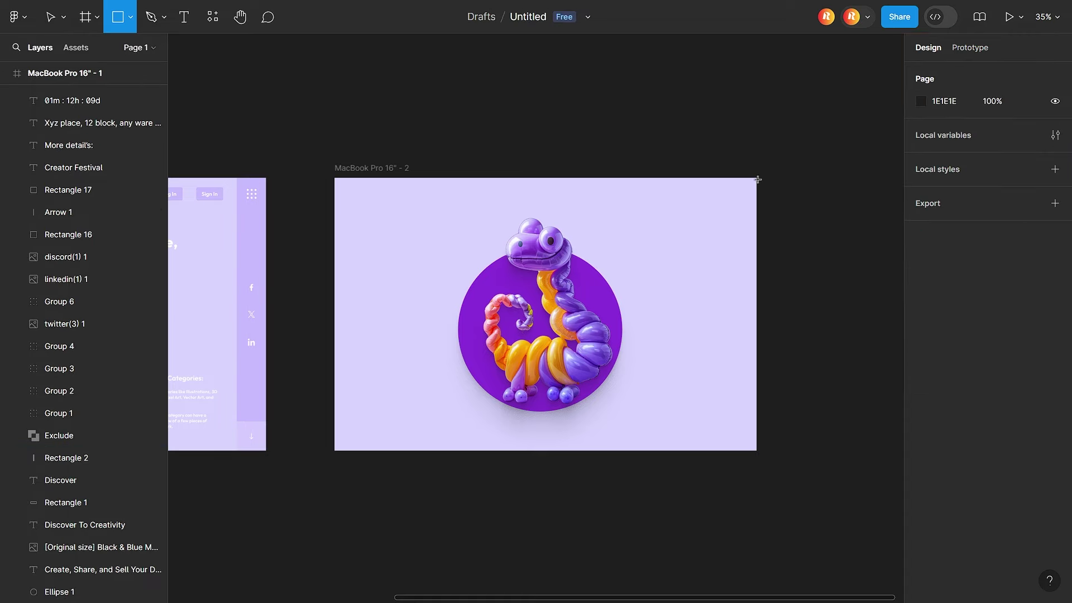
{"action": "left_click_drag", "start_coordinate": [727, 177], "coordinate": [756, 450]}
{"action": "left_click", "coordinate": [251, 246]}
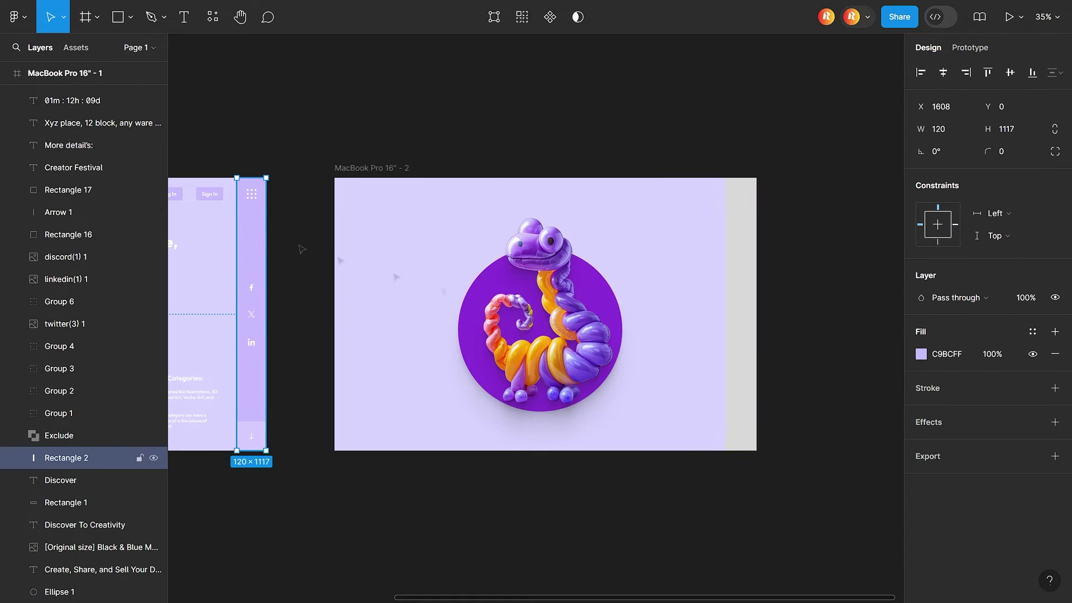
{"action": "left_click", "coordinate": [727, 307]}
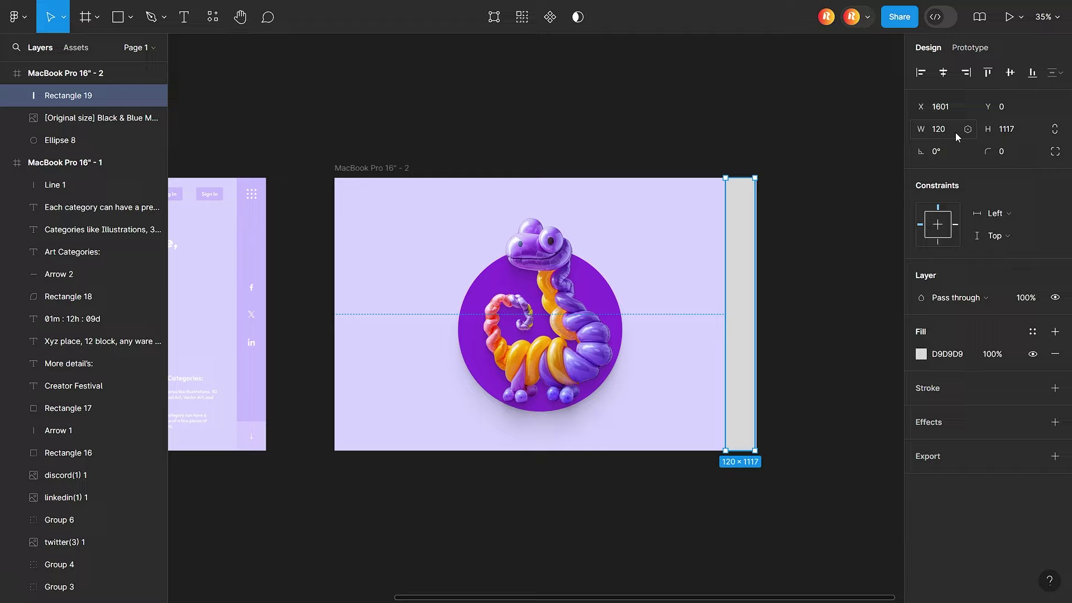
Fill the strip with the sidebar lavender sampled from the first frame.
{"action": "left_click", "coordinate": [921, 354]}
{"action": "key", "text": "i"}
{"action": "left_click", "coordinate": [251, 268]}
{"action": "left_click", "coordinate": [686, 504]}
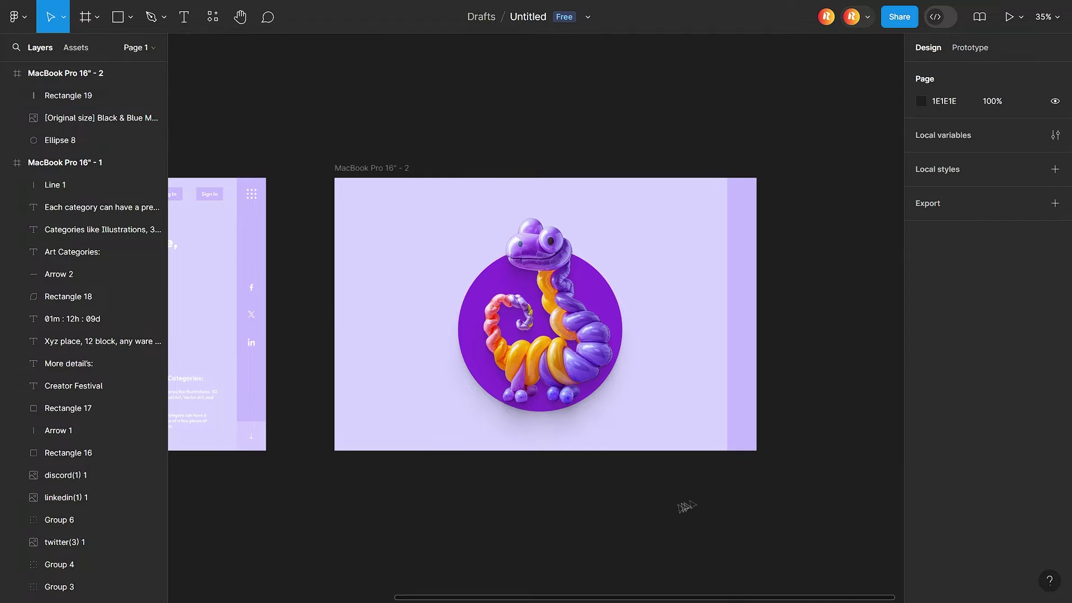
{"action": "scroll", "coordinate": [294, 126], "scroll_direction": "up", "scroll_amount": 5}
Add the text 'Creator.' near the second frame's top-left.
{"action": "scroll", "coordinate": [292, 162], "scroll_direction": "down", "scroll_amount": 3}
{"action": "key", "text": "t"}
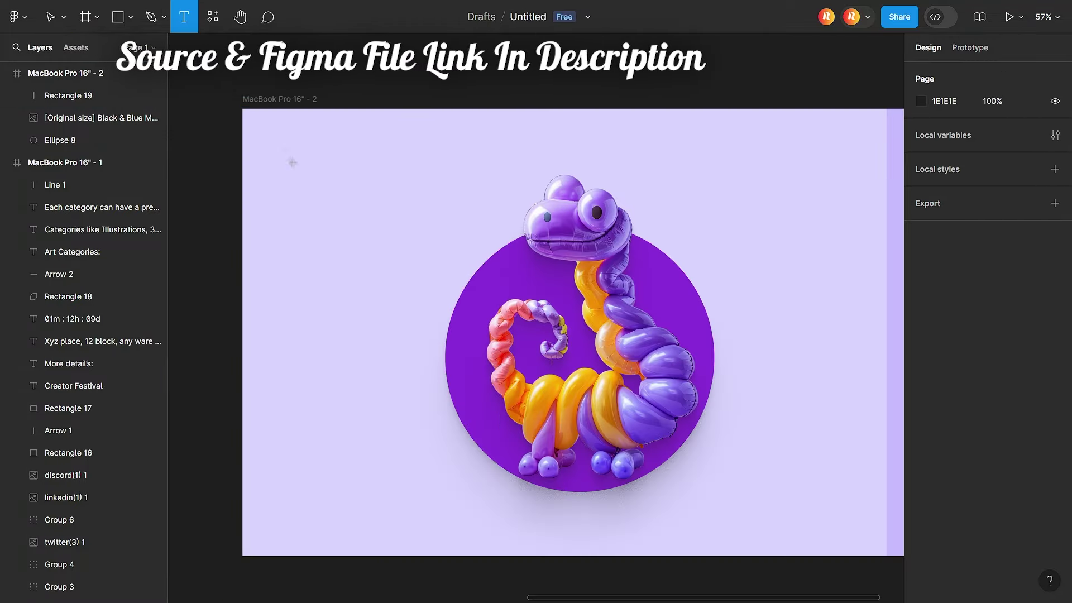
{"action": "left_click", "coordinate": [294, 144]}
{"action": "type", "text": "creator."}
{"action": "key", "text": "ctrl+a"}
{"action": "key", "text": "Home"}
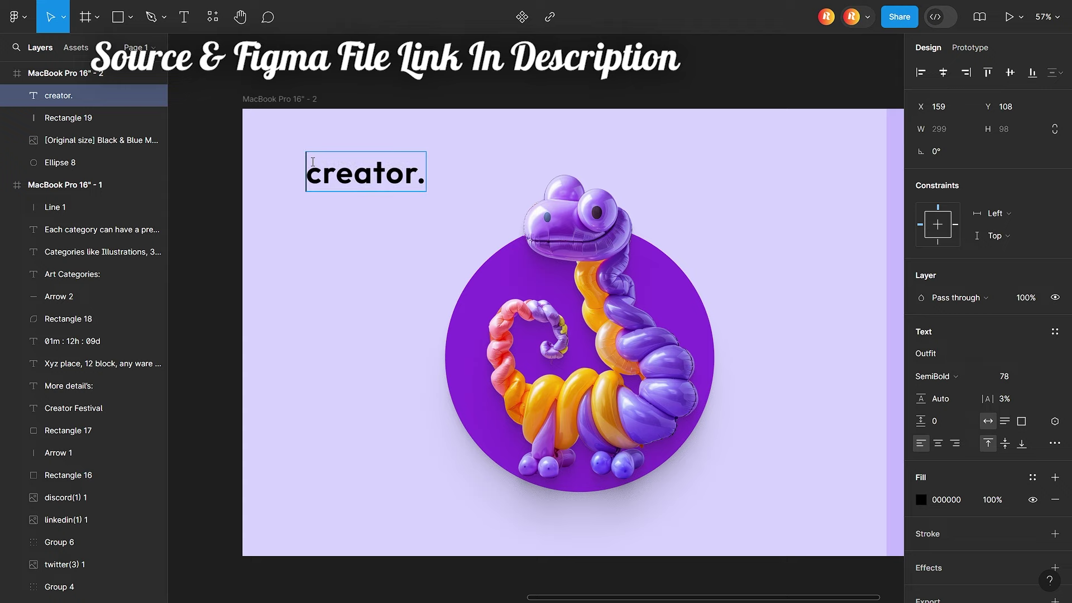
{"action": "key", "text": "Delete"}
{"action": "type", "text": "C"}
Style 'Creator.' at size 28, Black weight, 0 letter spacing, placed at the top-left corner.
{"action": "key", "text": "ctrl+a"}
{"action": "left_click", "coordinate": [1004, 399]}
{"action": "type", "text": "0"}
{"action": "key", "text": "Return"}
{"action": "left_click", "coordinate": [1015, 375]}
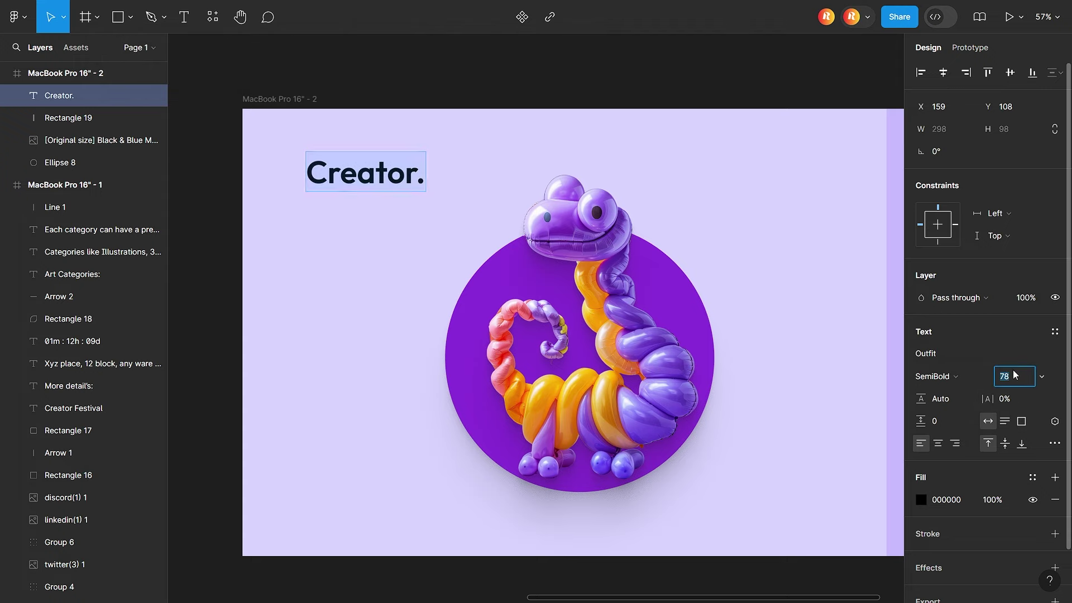
{"action": "type", "text": "28"}
{"action": "key", "text": "Return"}
{"action": "left_click", "coordinate": [935, 376]}
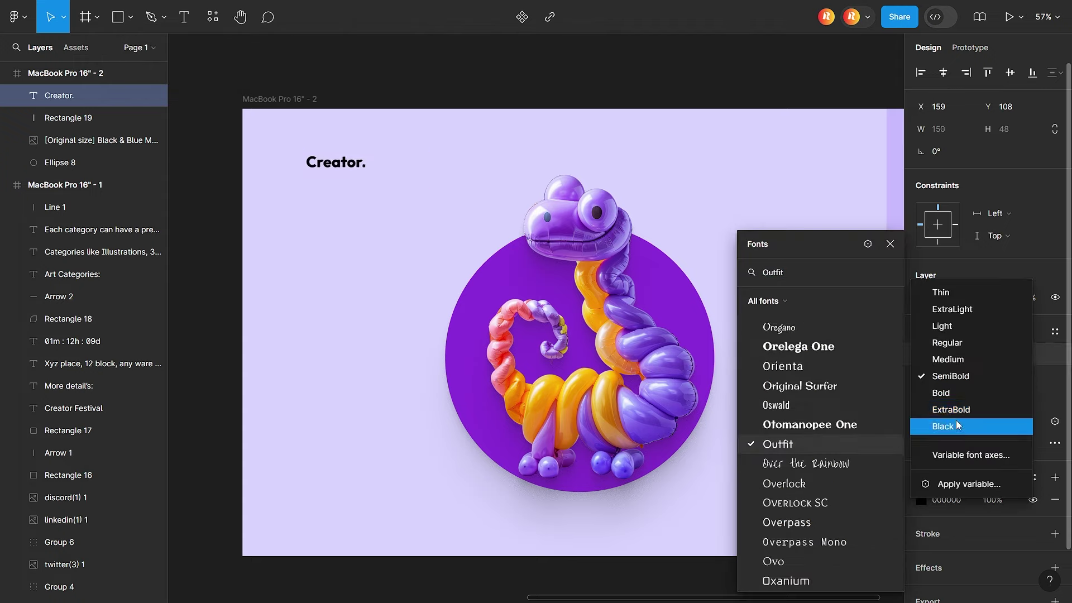
{"action": "left_click", "coordinate": [957, 423]}
{"action": "left_click_drag", "start_coordinate": [337, 166], "coordinate": [296, 142]}
{"action": "left_click", "coordinate": [479, 95]}
Exclude an underline rectangle from the text to form a white Creator. logo.
{"action": "key", "text": "r"}
{"action": "scroll", "coordinate": [312, 143], "scroll_direction": "up", "scroll_amount": 5}
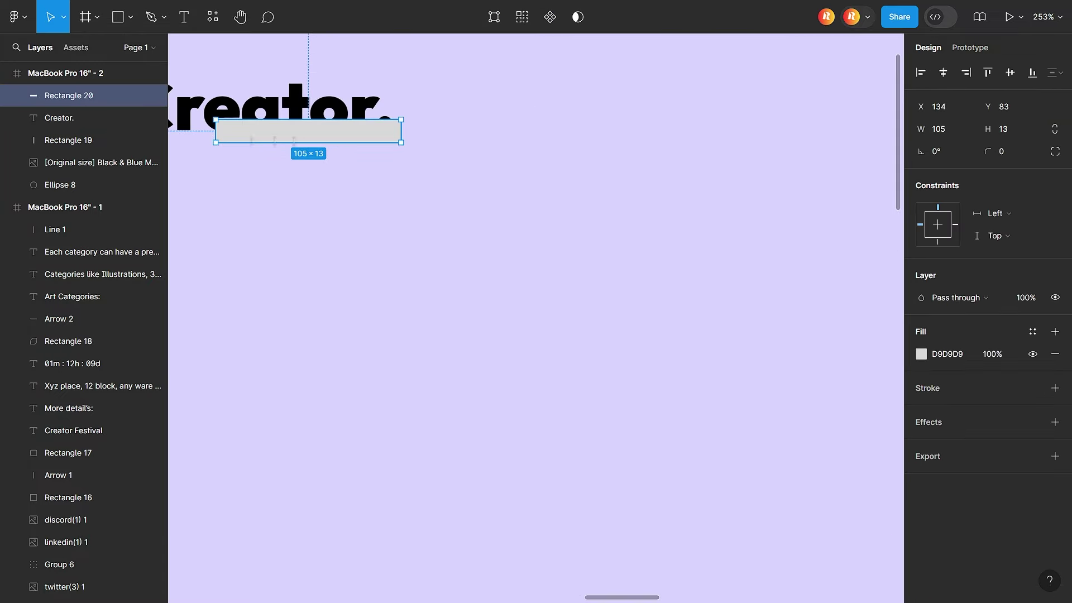
{"action": "left_click_drag", "start_coordinate": [360, 191], "coordinate": [313, 112]}
{"action": "left_click", "coordinate": [580, 17]}
{"action": "left_click", "coordinate": [558, 100]}
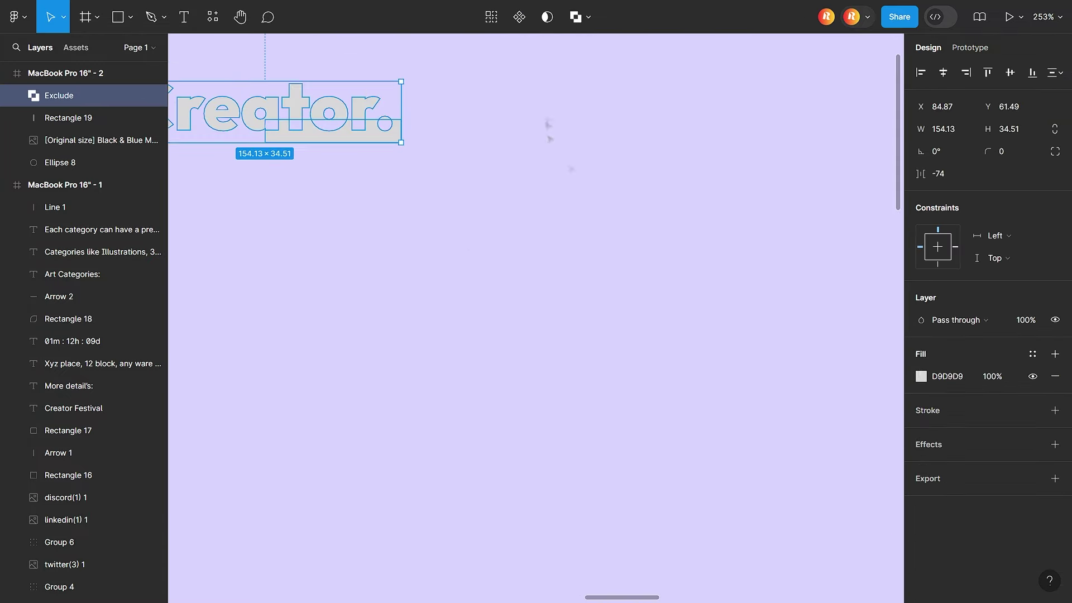
{"action": "left_click", "coordinate": [921, 378]}
{"action": "key", "text": "Escape"}
{"action": "scroll", "coordinate": [450, 270], "scroll_direction": "down", "scroll_amount": 5}
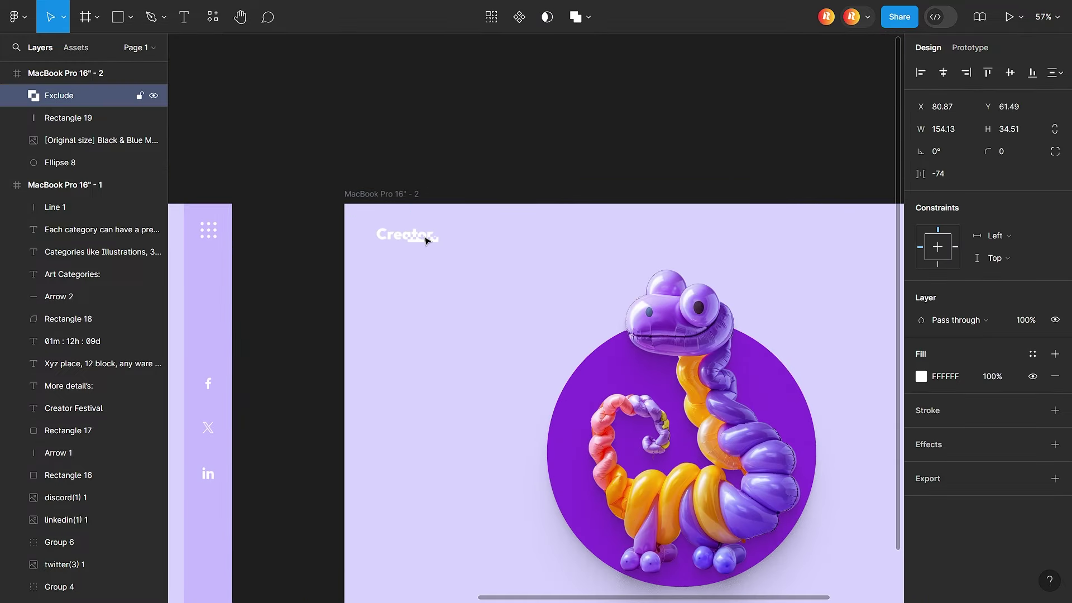
{"action": "scroll", "coordinate": [426, 240], "scroll_direction": "down", "scroll_amount": 5}
{"action": "scroll", "coordinate": [687, 285], "scroll_direction": "up", "scroll_amount": 5}
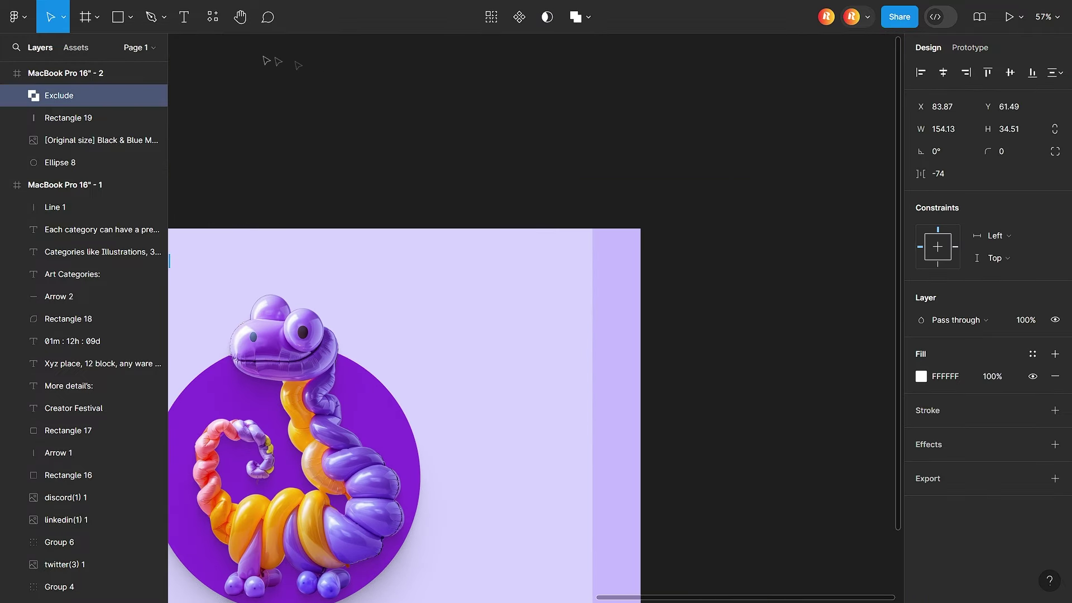
Draw a small dot in the sidebar area and repeat it into a 3×3 grid.
{"action": "left_click", "coordinate": [134, 18]}
{"action": "left_click", "coordinate": [140, 101]}
{"action": "scroll", "coordinate": [550, 203], "scroll_direction": "up", "scroll_amount": 5}
{"action": "mouse_move", "coordinate": [542, 196]}
{"action": "left_mouse_down"}
{"action": "mouse_move", "coordinate": [586, 202]}
{"action": "mouse_move", "coordinate": [531, 212]}
{"action": "mouse_move", "coordinate": [547, 227]}
{"action": "mouse_move", "coordinate": [546, 252]}
{"action": "left_mouse_up"}
{"action": "scroll", "coordinate": [583, 201], "scroll_direction": "up", "scroll_amount": 3}
{"action": "left_click", "coordinate": [60, 273]}
{"action": "left_click", "coordinate": [62, 96], "text": "shift"}
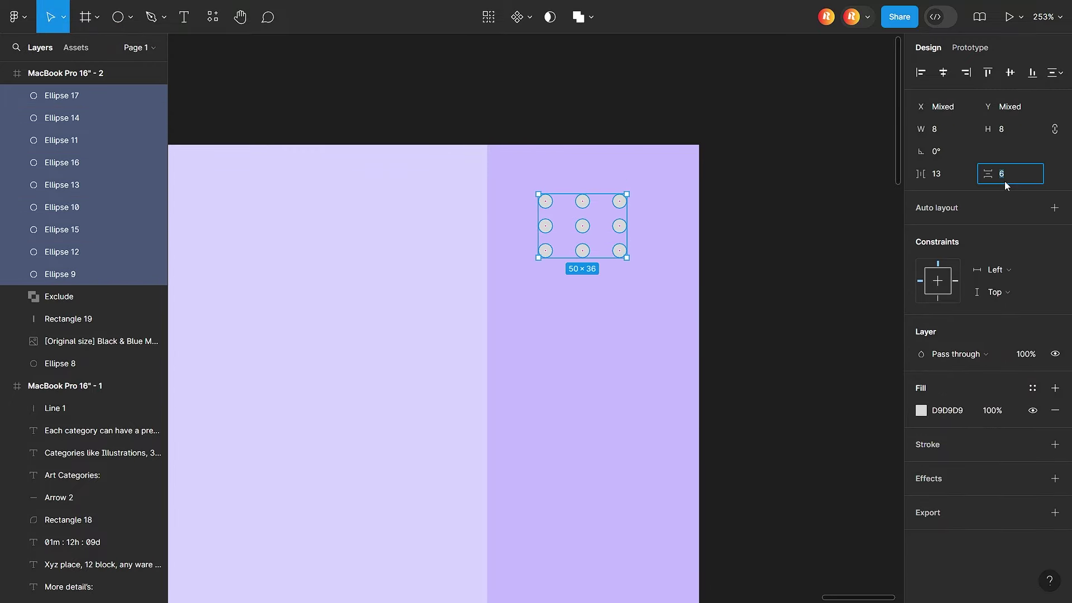
{"action": "type", "text": "13"}
{"action": "key", "text": "Return"}
Adjust the dots' size and tighten the grid's row and column spacing to 8.
{"action": "left_click", "coordinate": [921, 410]}
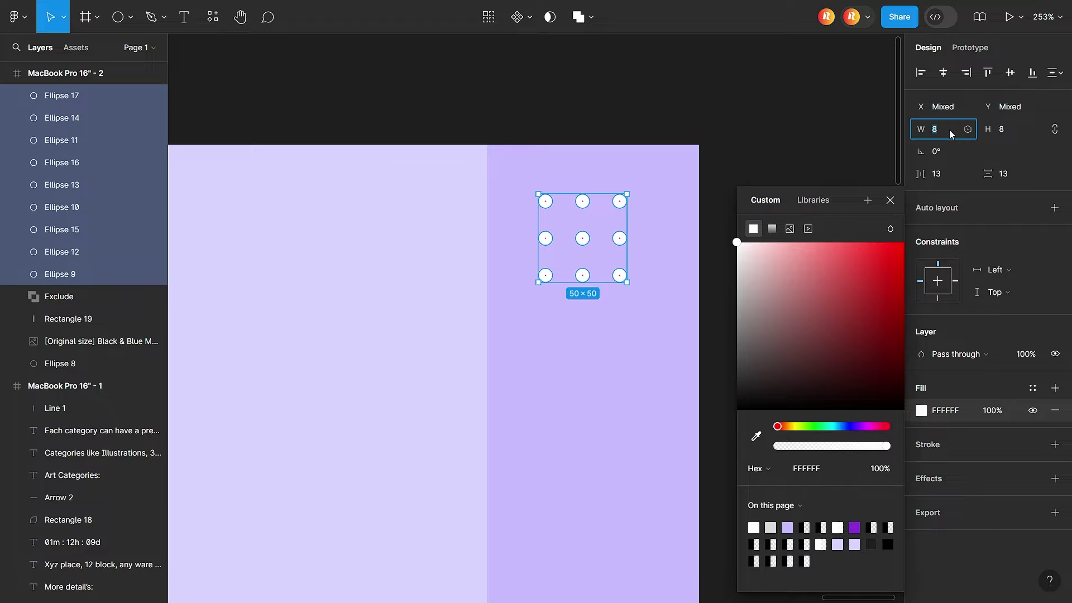
{"action": "key", "text": "Up"}
{"action": "left_click", "coordinate": [943, 179]}
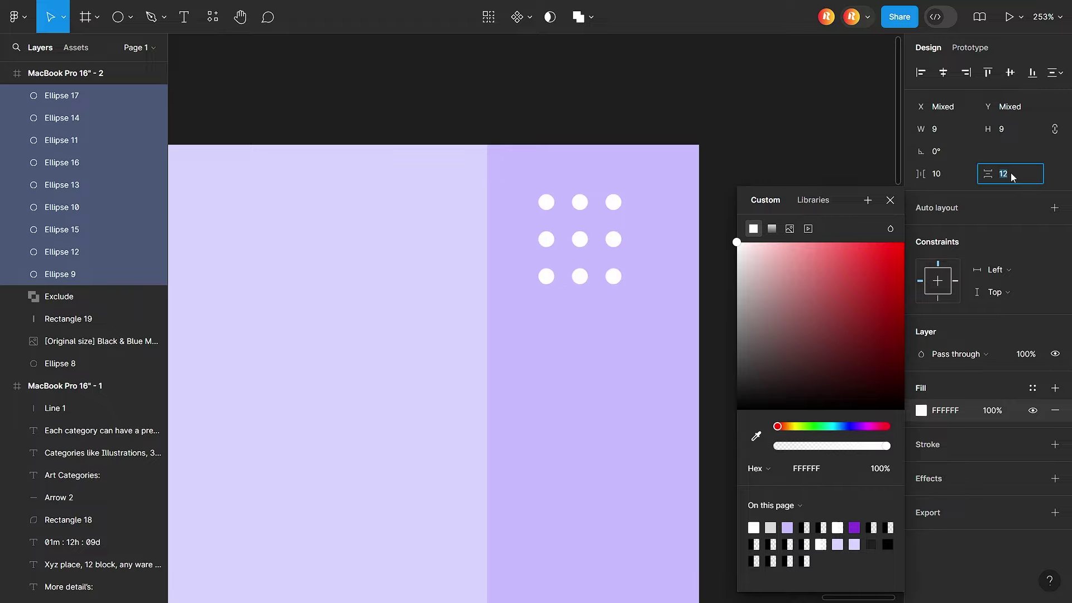
{"action": "type", "text": "10"}
{"action": "key", "text": "Return"}
{"action": "key", "text": "Escape"}
{"action": "scroll", "coordinate": [602, 242], "scroll_direction": "down", "scroll_amount": 3}
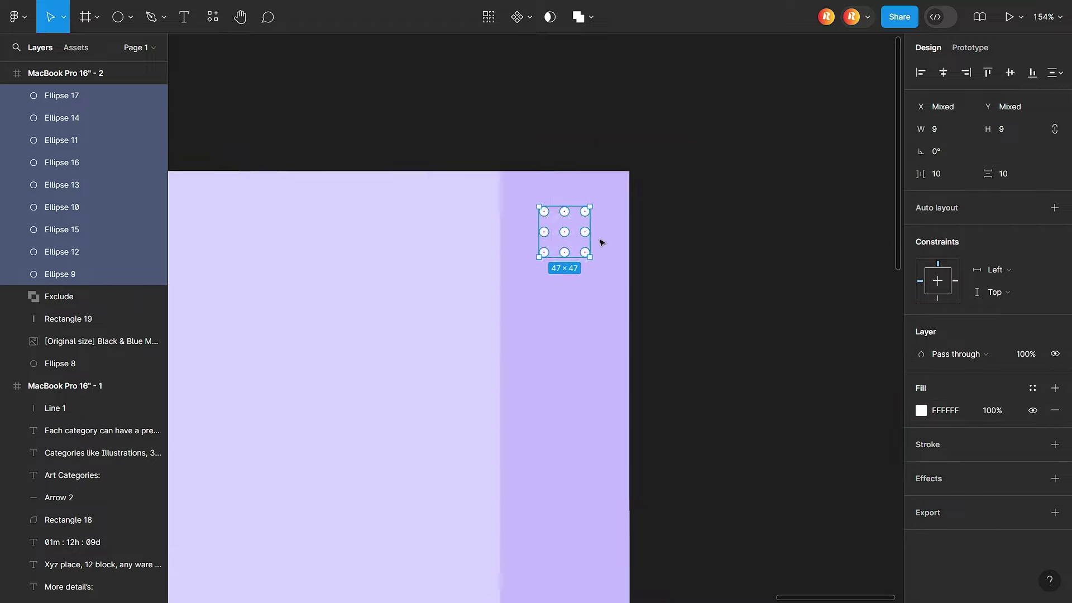
{"action": "scroll", "coordinate": [582, 241], "scroll_direction": "up", "scroll_amount": 3}
{"action": "scroll", "coordinate": [582, 241], "scroll_direction": "up", "scroll_amount": 3}
{"action": "left_click_drag", "start_coordinate": [556, 238], "coordinate": [546, 232]}
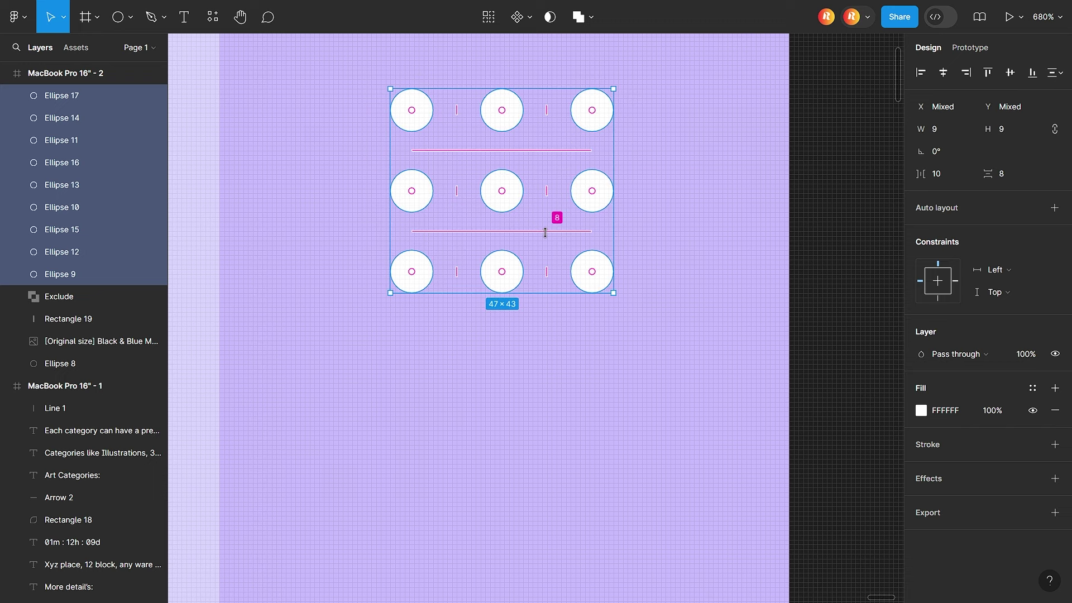
{"action": "left_click_drag", "start_coordinate": [455, 193], "coordinate": [451, 192]}
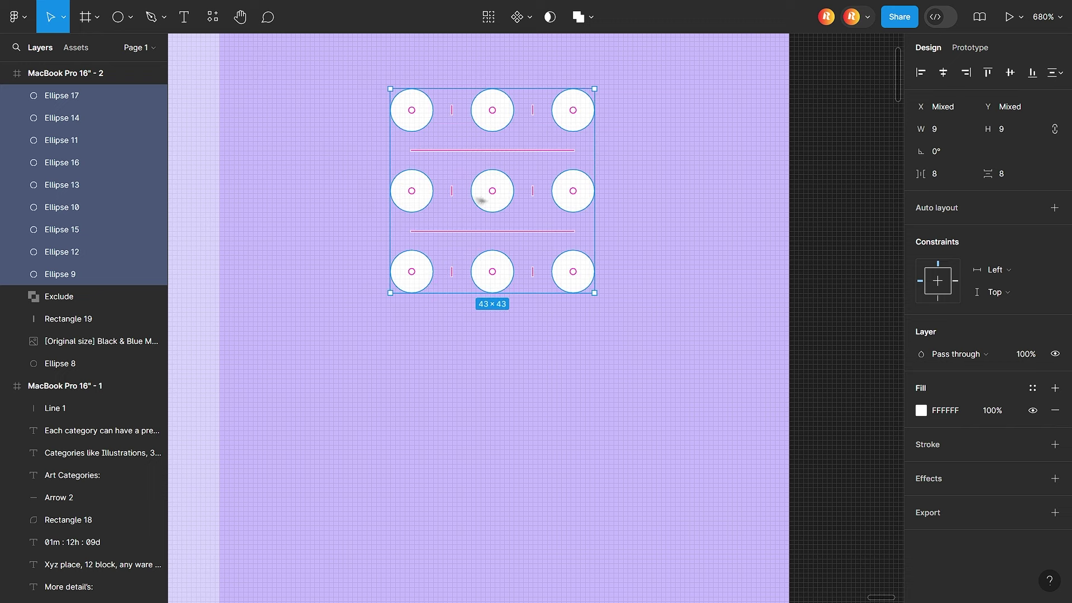
Group the nine white dots as Group 7 and zoom out to the whole frame.
{"action": "scroll", "coordinate": [501, 205], "scroll_direction": "down", "scroll_amount": 5}
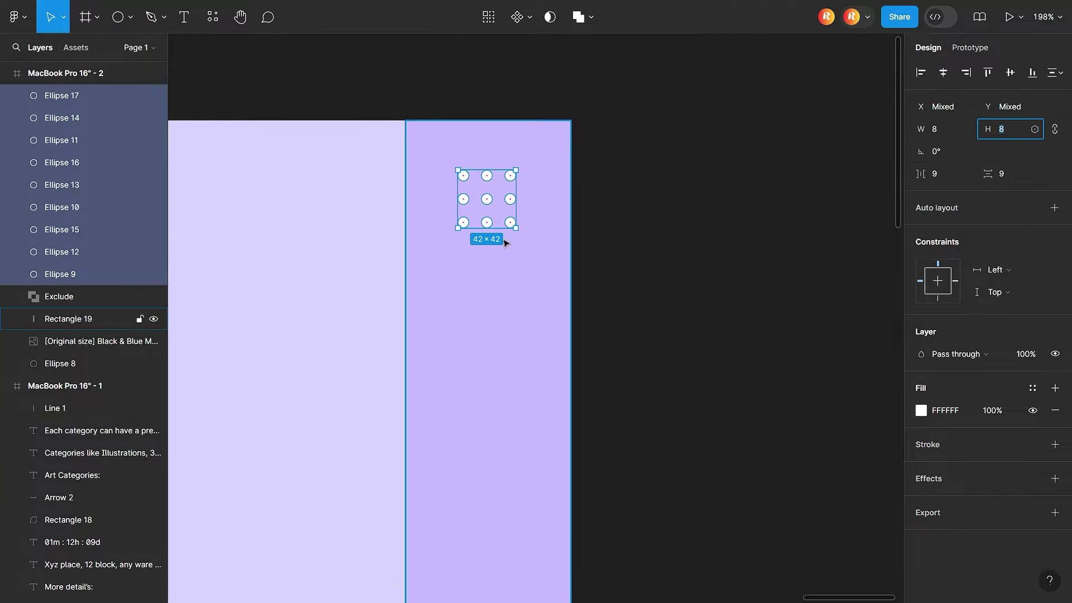
{"action": "left_click", "coordinate": [522, 244]}
{"action": "scroll", "coordinate": [519, 245], "scroll_direction": "down", "scroll_amount": 2}
{"action": "right_click", "coordinate": [433, 167]}
{"action": "left_click_drag", "start_coordinate": [469, 190], "coordinate": [516, 237]}
{"action": "right_click", "coordinate": [492, 213]}
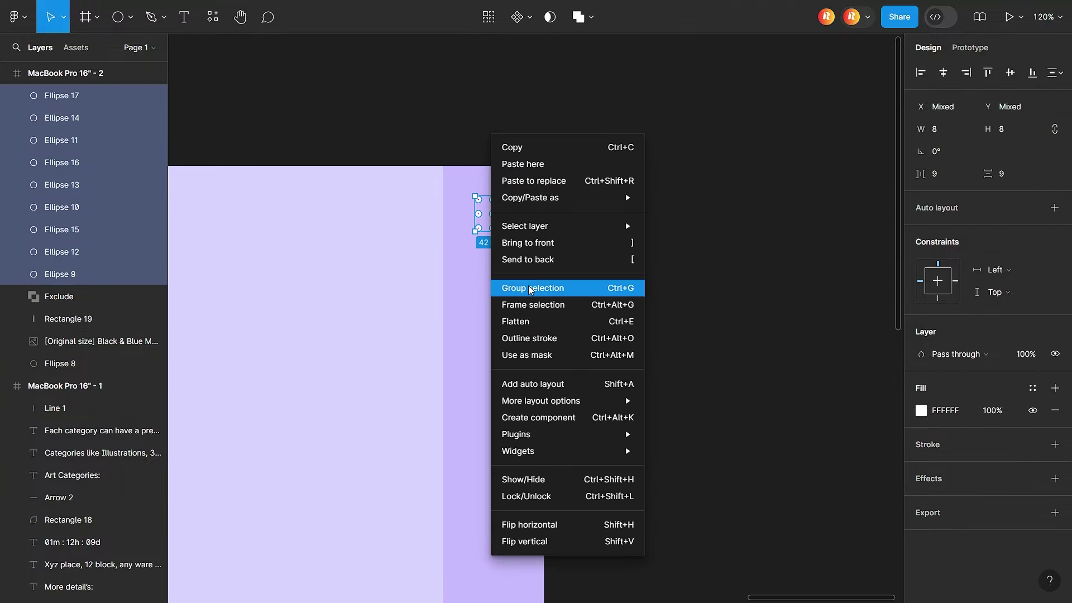
{"action": "left_click", "coordinate": [550, 280]}
{"action": "key", "text": "shift+1"}
{"action": "left_click_drag", "start_coordinate": [758, 206], "coordinate": [290, 210]}
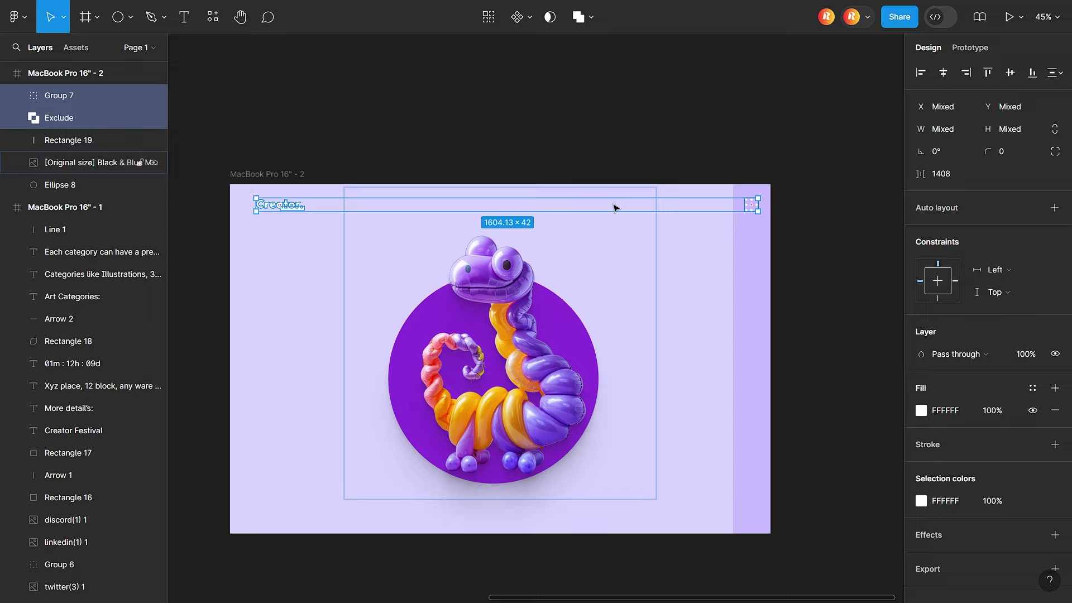
{"action": "left_click", "coordinate": [750, 206]}
{"action": "left_click", "coordinate": [641, 234]}
{"action": "left_click", "coordinate": [758, 206]}
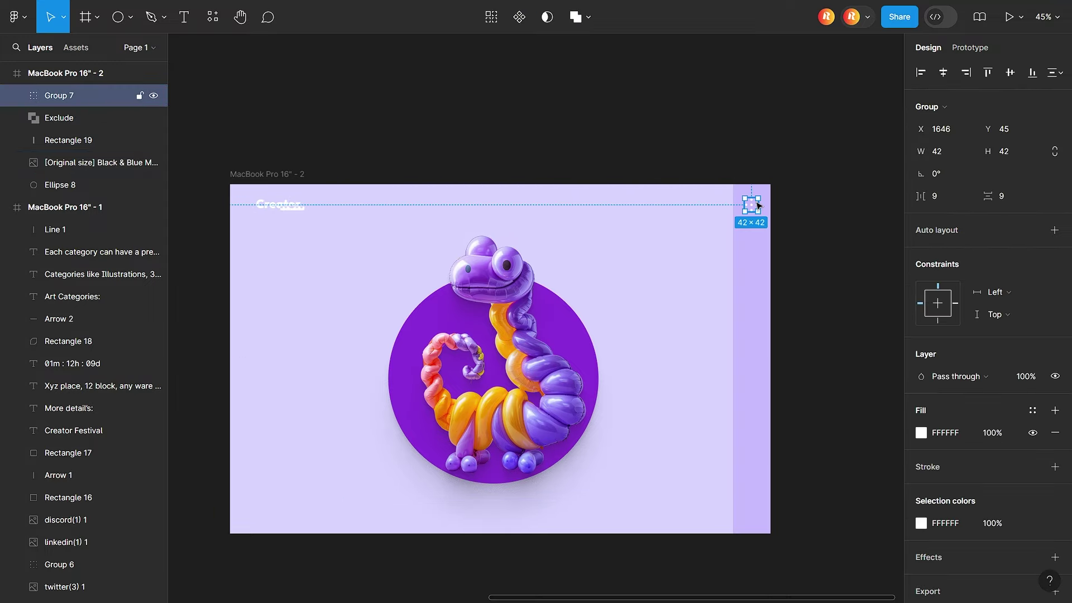
{"action": "left_click", "coordinate": [286, 202]}
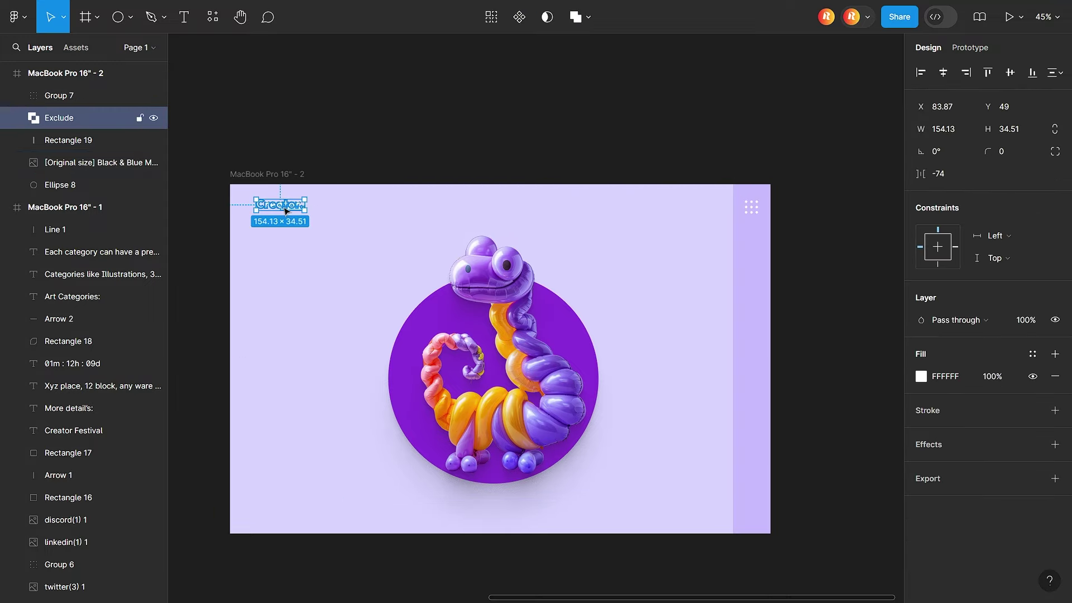
{"action": "left_click", "coordinate": [753, 208], "text": "shift"}
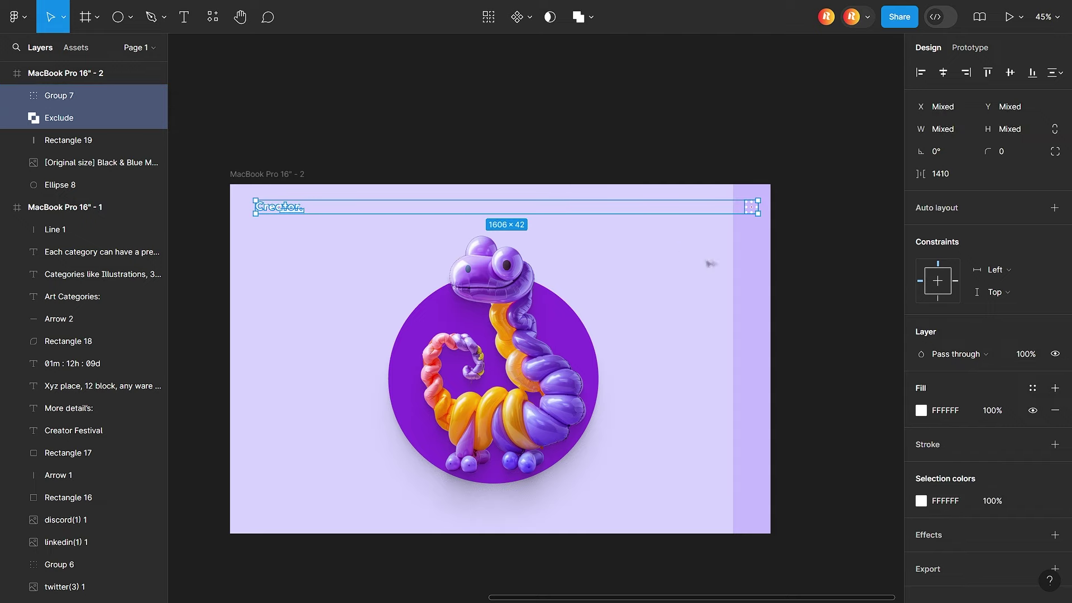
{"action": "scroll", "coordinate": [783, 210], "scroll_direction": "up", "scroll_amount": 5, "text": "ctrl"}
Draw a button rectangle near the top right filled with C9BCFF.
{"action": "left_click", "coordinate": [130, 17]}
{"action": "left_click", "coordinate": [134, 46]}
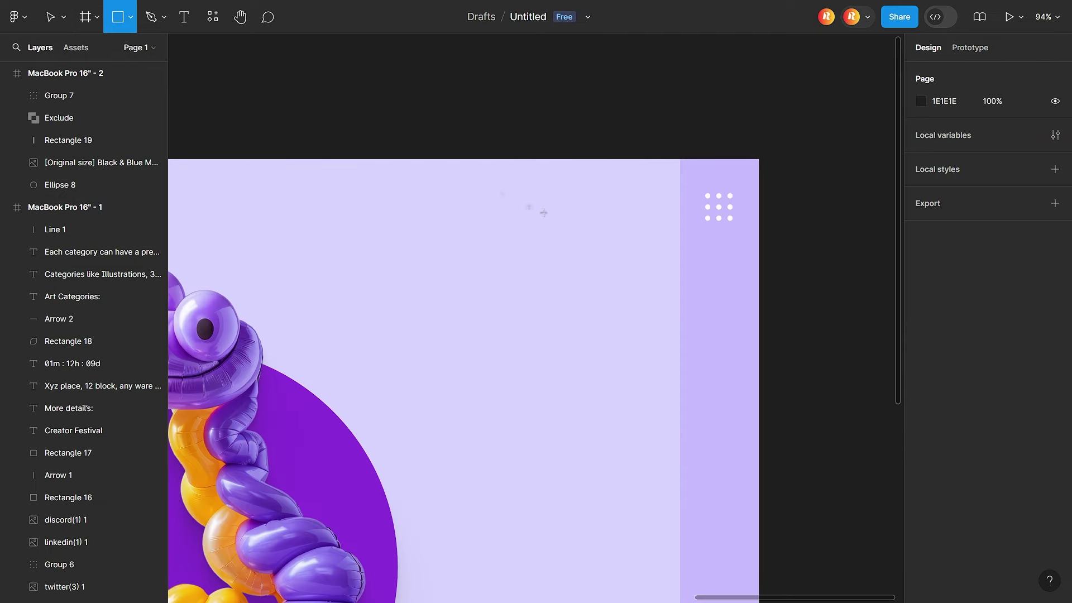
{"action": "mouse_move", "coordinate": [581, 196]}
{"action": "left_mouse_down"}
{"action": "mouse_move", "coordinate": [645, 227]}
{"action": "mouse_move", "coordinate": [634, 217]}
{"action": "mouse_move", "coordinate": [472, 210]}
{"action": "left_mouse_up"}
{"action": "left_click", "coordinate": [921, 354]}
{"action": "type", "text": "C9BCFF"}
{"action": "left_click", "coordinate": [890, 204]}
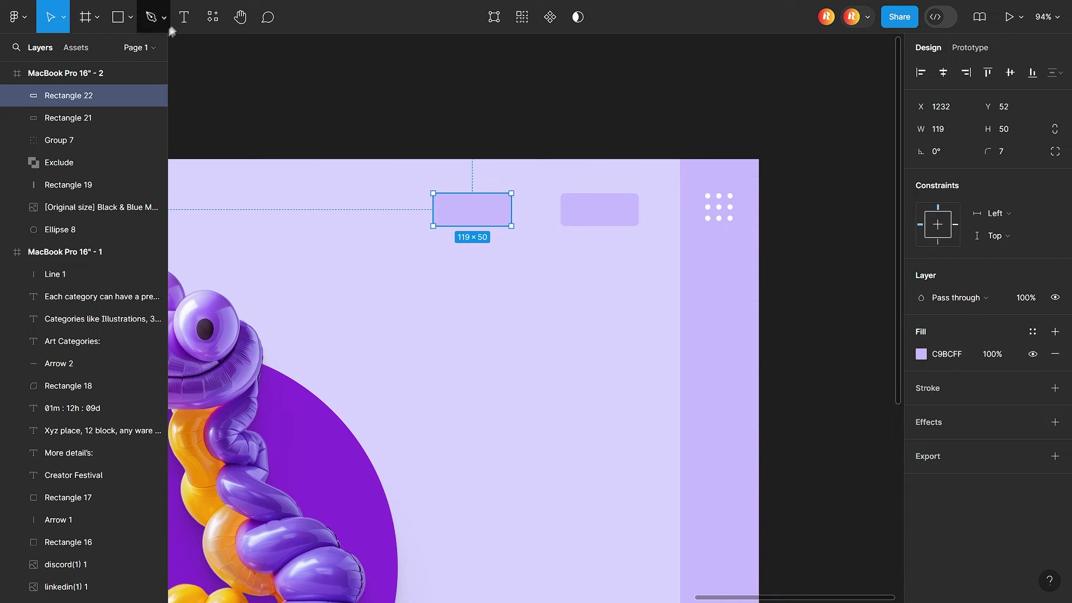
Add a white SemiBold size-24 'Log In' label inside the left button.
{"action": "left_click", "coordinate": [183, 17]}
{"action": "left_click", "coordinate": [451, 209]}
{"action": "type", "text": "Log In"}
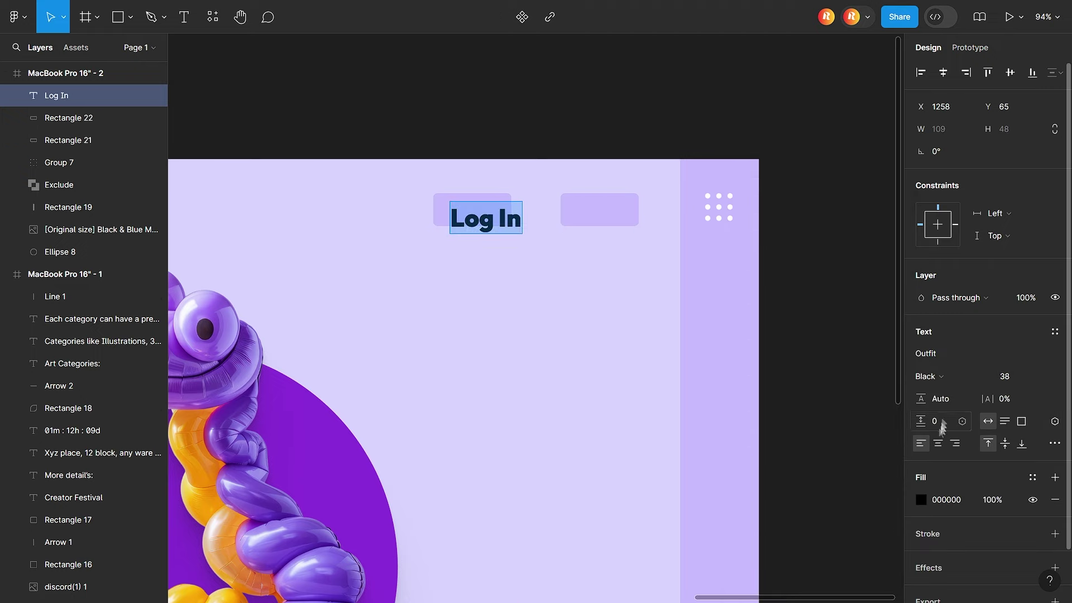
{"action": "left_click", "coordinate": [928, 377]}
{"action": "left_click", "coordinate": [943, 329]}
{"action": "left_click", "coordinate": [1007, 376]}
{"action": "type", "text": "28"}
{"action": "key", "text": "Return"}
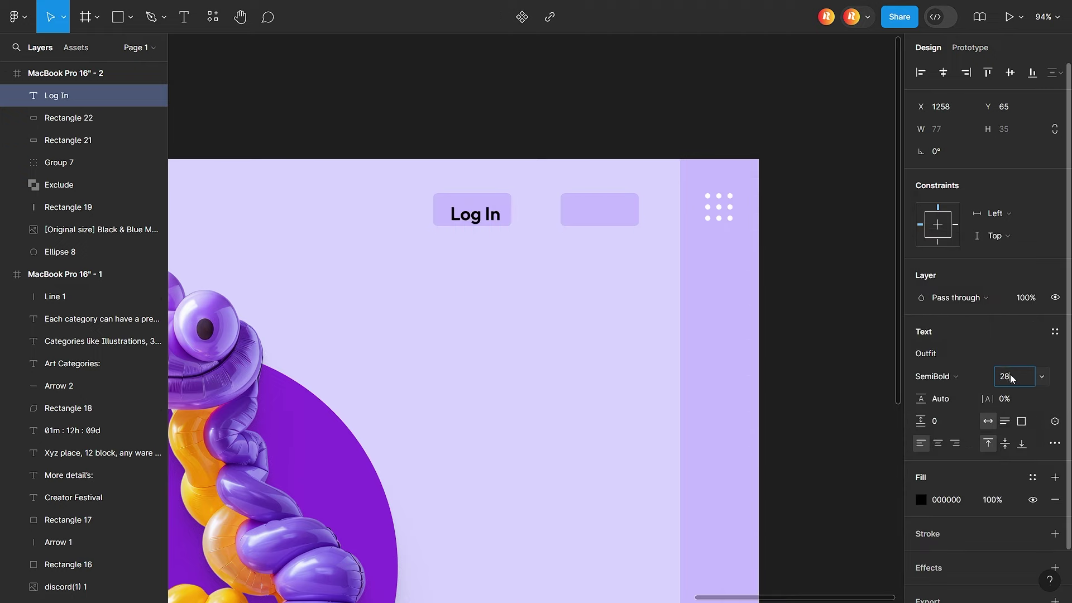
{"action": "key", "text": "Down"}
{"action": "key", "text": "Down"}
{"action": "key", "text": "Down"}
{"action": "left_click", "coordinate": [921, 499]}
{"action": "left_click", "coordinate": [753, 527]}
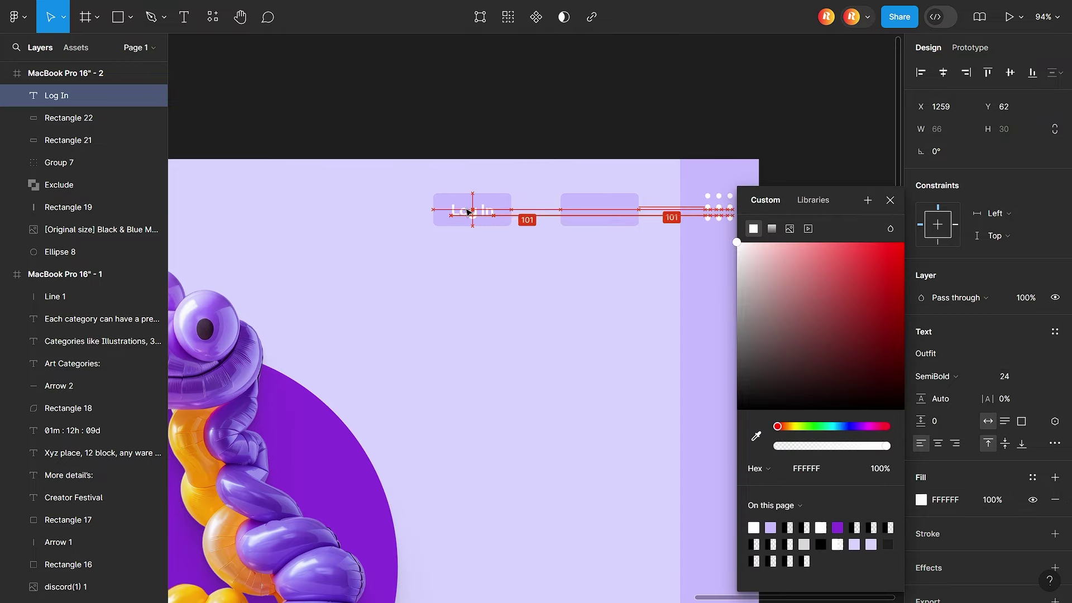
Copy the label into the second button and change it to 'Sign In'.
{"action": "left_click_drag", "start_coordinate": [469, 212], "coordinate": [598, 211]}
{"action": "double_click", "coordinate": [594, 210]}
{"action": "type", "text": "Sign"}
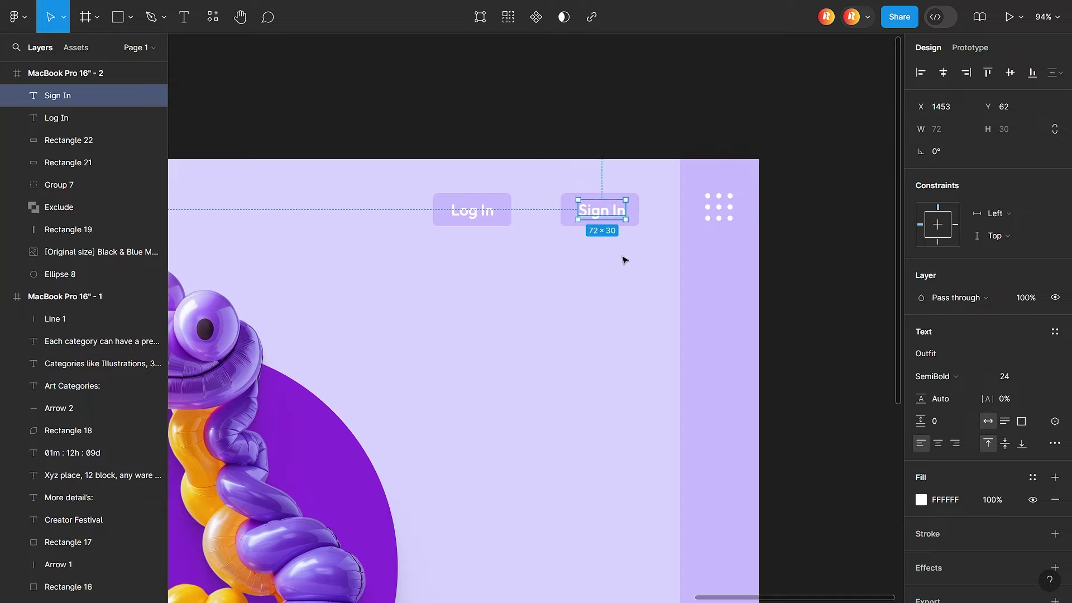
{"action": "left_click", "coordinate": [571, 204], "text": "shift"}
{"action": "key", "text": "Escape"}
{"action": "scroll", "coordinate": [834, 219], "scroll_direction": "left", "scroll_amount": 5}
Draw a small circle left of Log In, filled pale purple C9BCFF.
{"action": "left_click", "coordinate": [130, 16]}
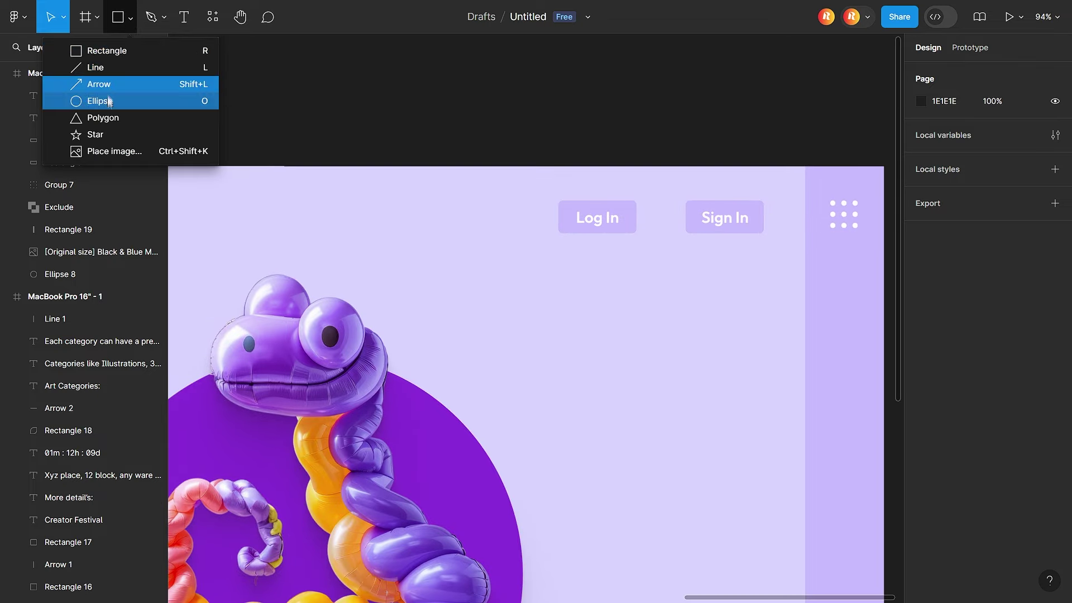
{"action": "left_click", "coordinate": [51, 95]}
{"action": "left_click_drag", "start_coordinate": [490, 203], "coordinate": [503, 223]}
{"action": "left_click", "coordinate": [921, 354]}
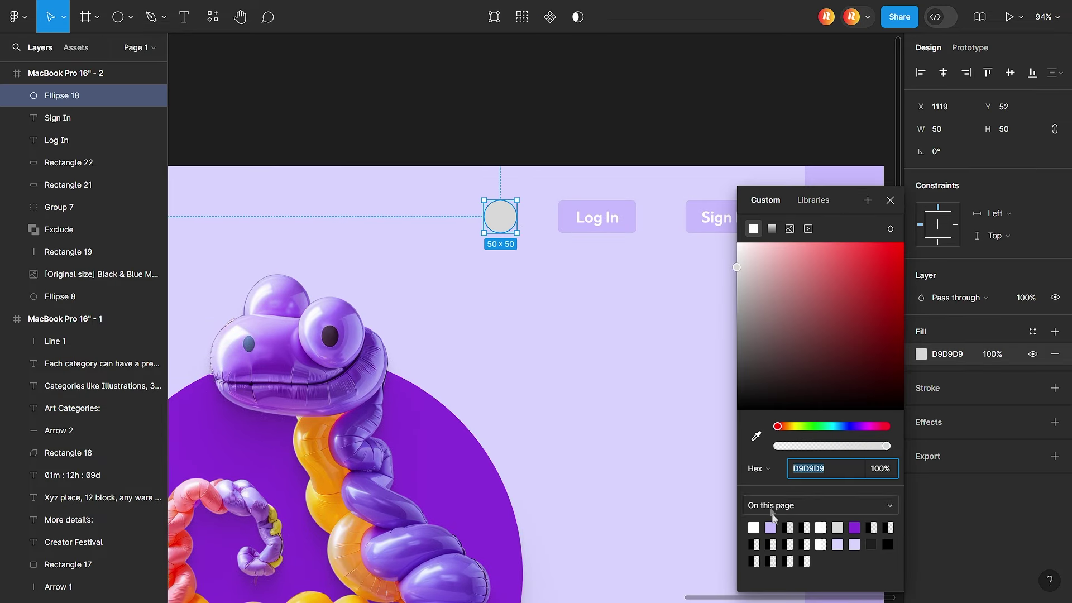
{"action": "left_click", "coordinate": [770, 526]}
{"action": "key", "text": "alt"}
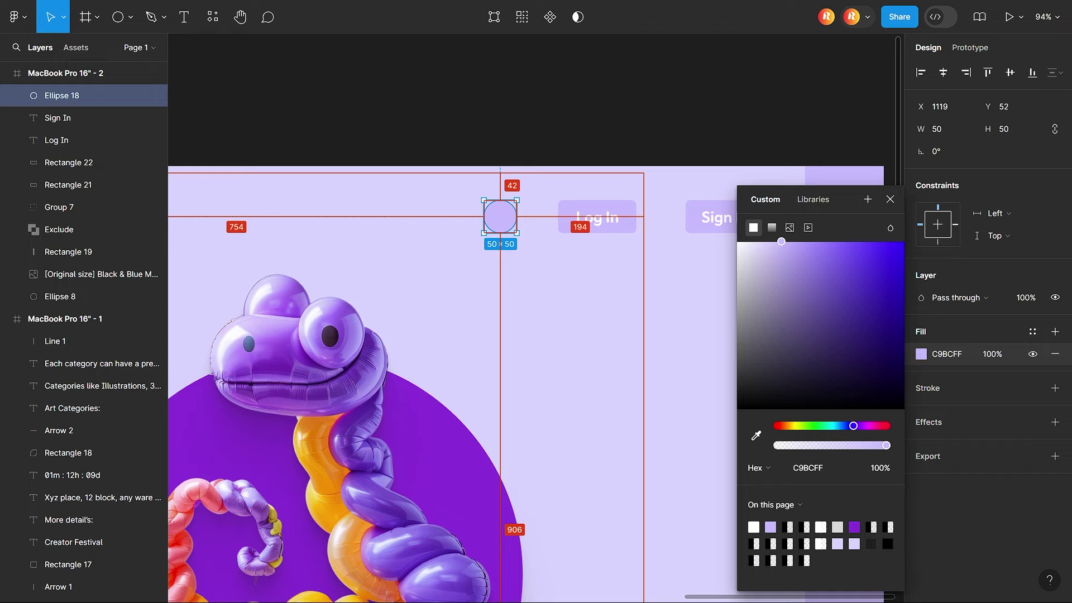
Paste the magnifier search icon inside the purple circle.
{"action": "key", "text": "ctrl+v"}
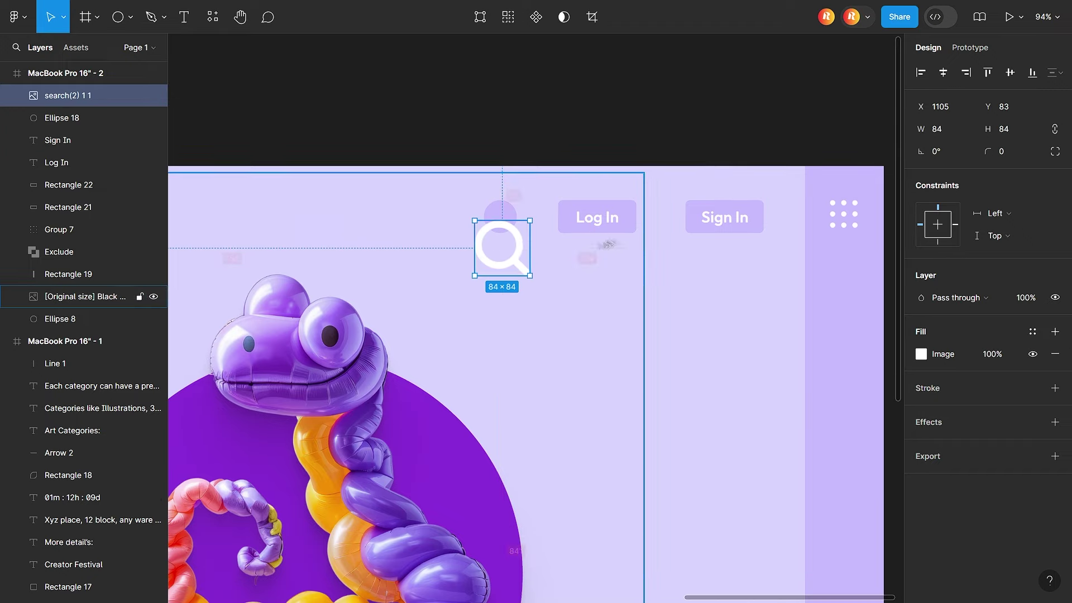
{"action": "left_click", "coordinate": [527, 246]}
{"action": "scroll", "coordinate": [526, 246], "scroll_direction": "up", "scroll_amount": 10}
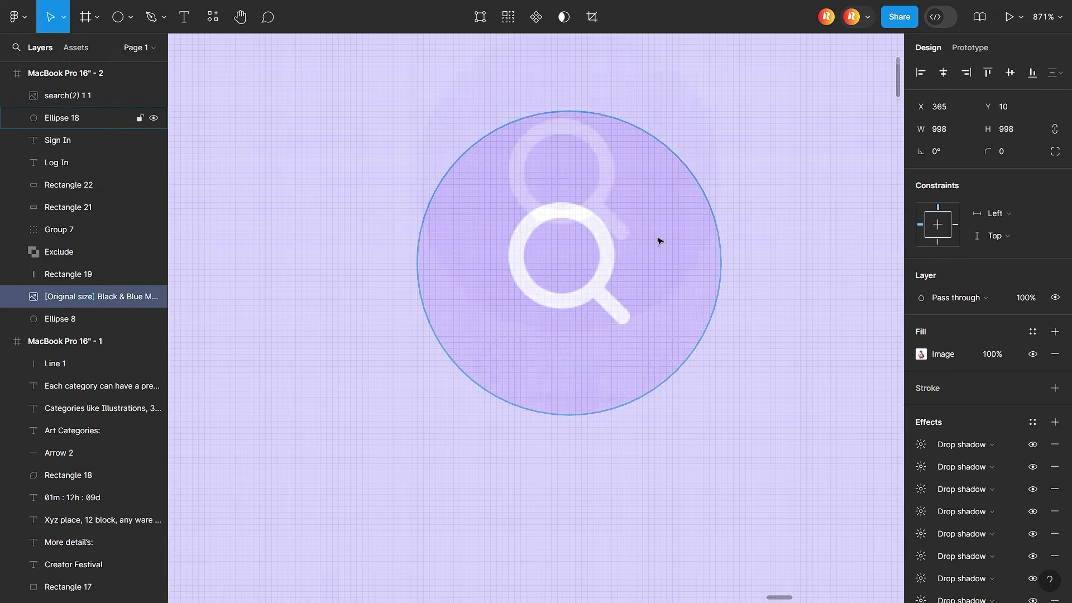
{"action": "double_click", "coordinate": [658, 239]}
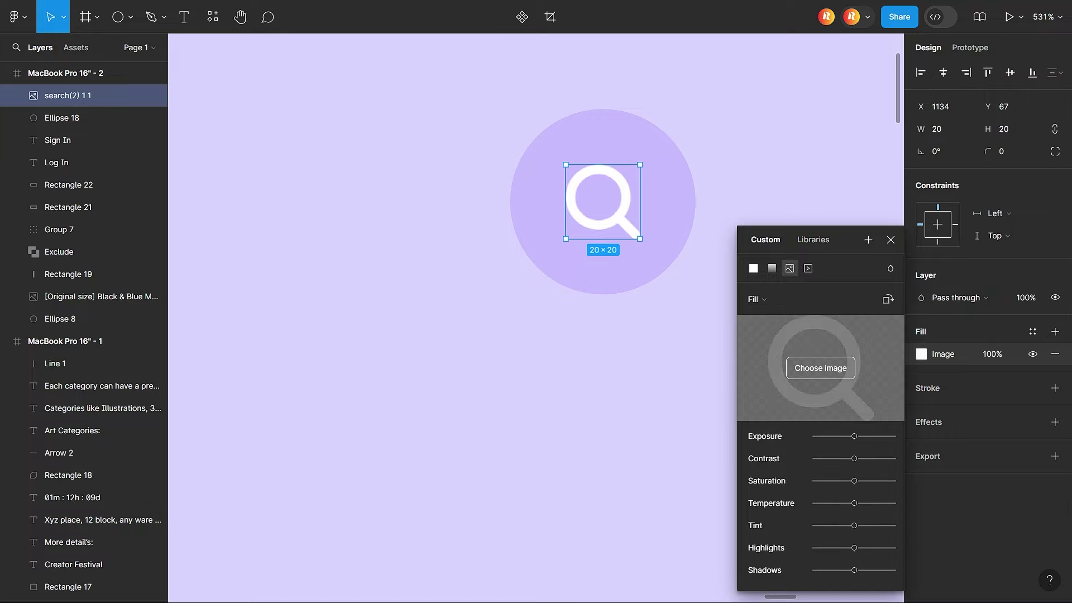
{"action": "left_click", "coordinate": [775, 279]}
{"action": "scroll", "coordinate": [775, 280], "scroll_direction": "down", "scroll_amount": 10}
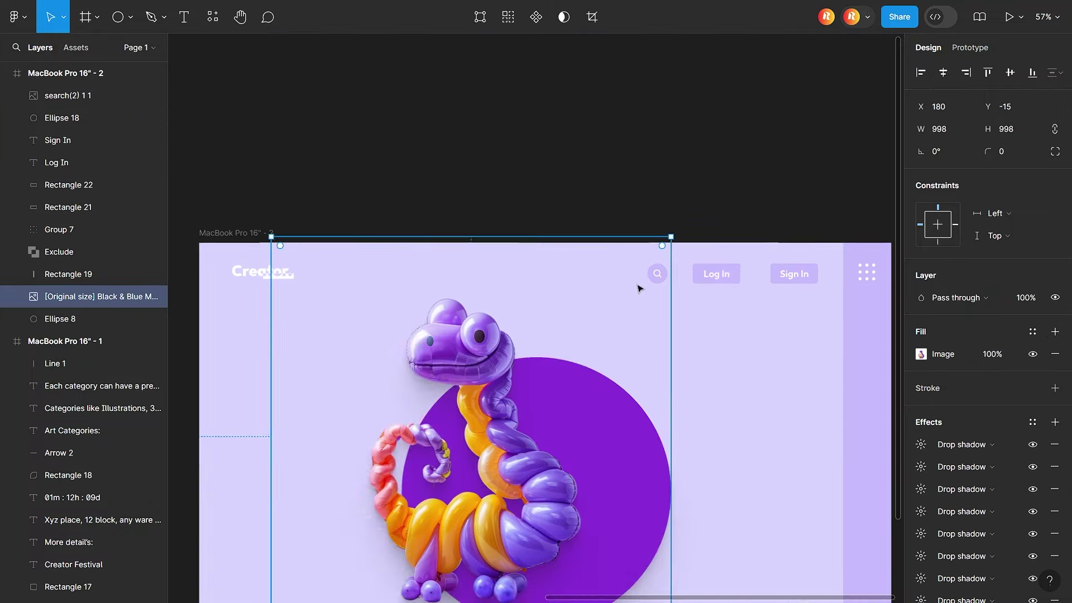
Lock the dinosaur image and the Ellipse 8 backdrop circle layers.
{"action": "right_click", "coordinate": [559, 385]}
{"action": "left_click", "coordinate": [85, 290]}
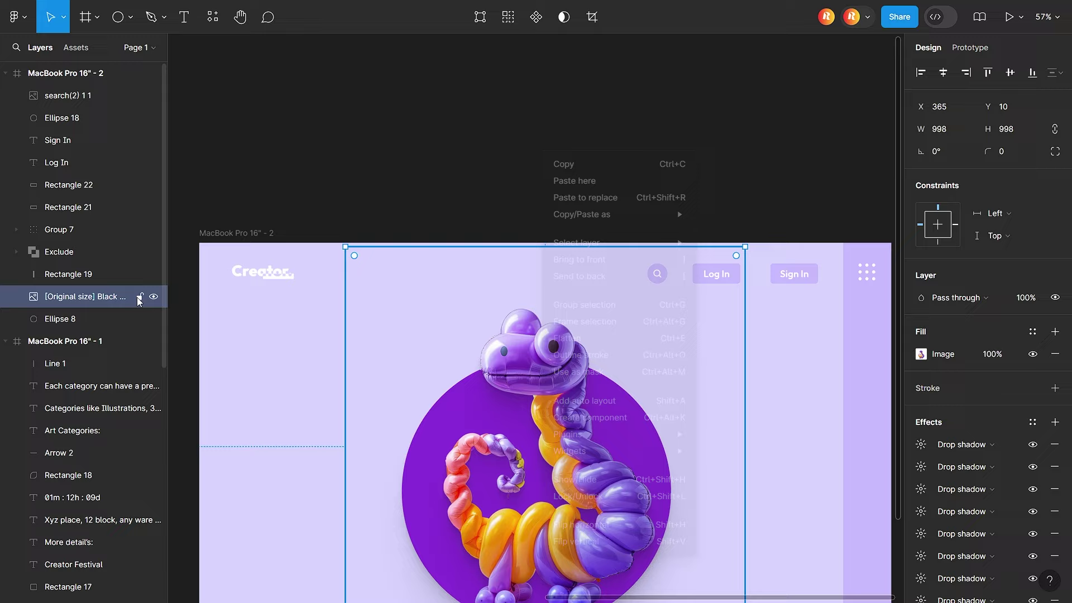
{"action": "left_click", "coordinate": [139, 297]}
{"action": "left_click", "coordinate": [139, 319]}
Group the search button, Log In button and Sign In button each separately.
{"action": "scroll", "coordinate": [824, 283], "scroll_direction": "up", "scroll_amount": 5}
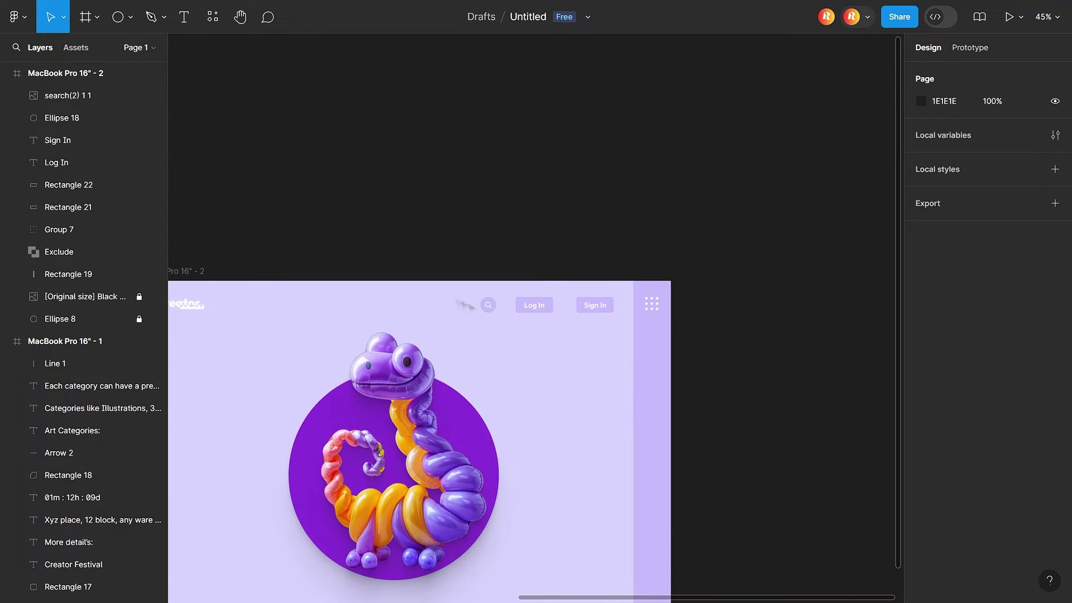
{"action": "left_click_drag", "start_coordinate": [441, 234], "coordinate": [476, 260]}
{"action": "key", "text": "ctrl+g"}
{"action": "left_click_drag", "start_coordinate": [539, 234], "coordinate": [594, 264]}
{"action": "key", "text": "ctrl+g"}
{"action": "left_click_drag", "start_coordinate": [703, 235], "coordinate": [759, 263]}
{"action": "key", "text": "ctrl+g"}
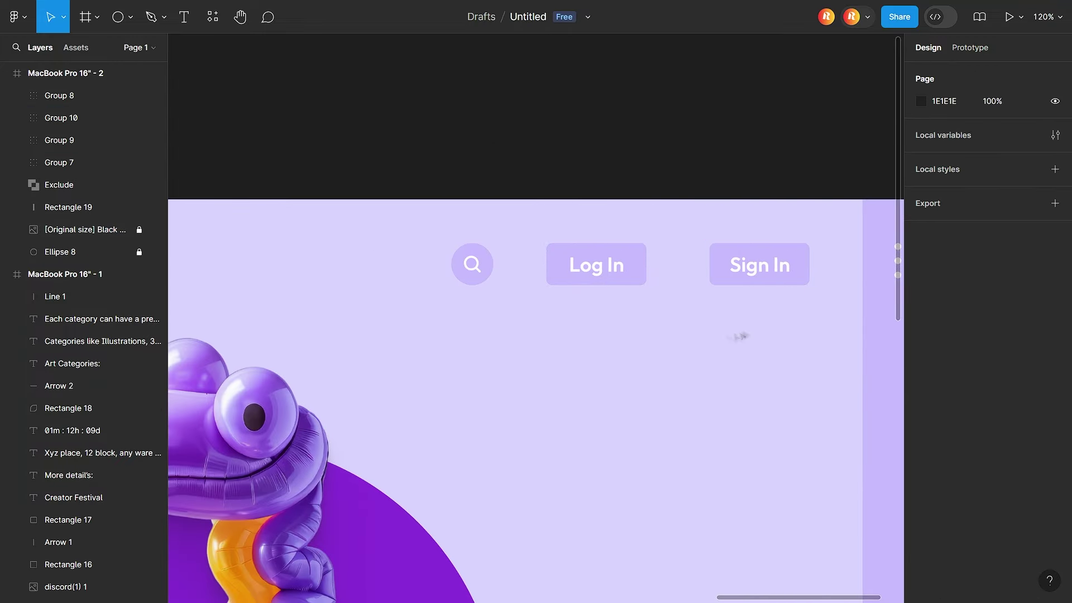
Space the three nav groups evenly with Tidy up.
{"action": "left_click_drag", "start_coordinate": [821, 304], "coordinate": [444, 237]}
{"action": "left_click", "coordinate": [1052, 73]}
{"action": "scroll", "coordinate": [754, 268], "scroll_direction": "down", "scroll_amount": 2}
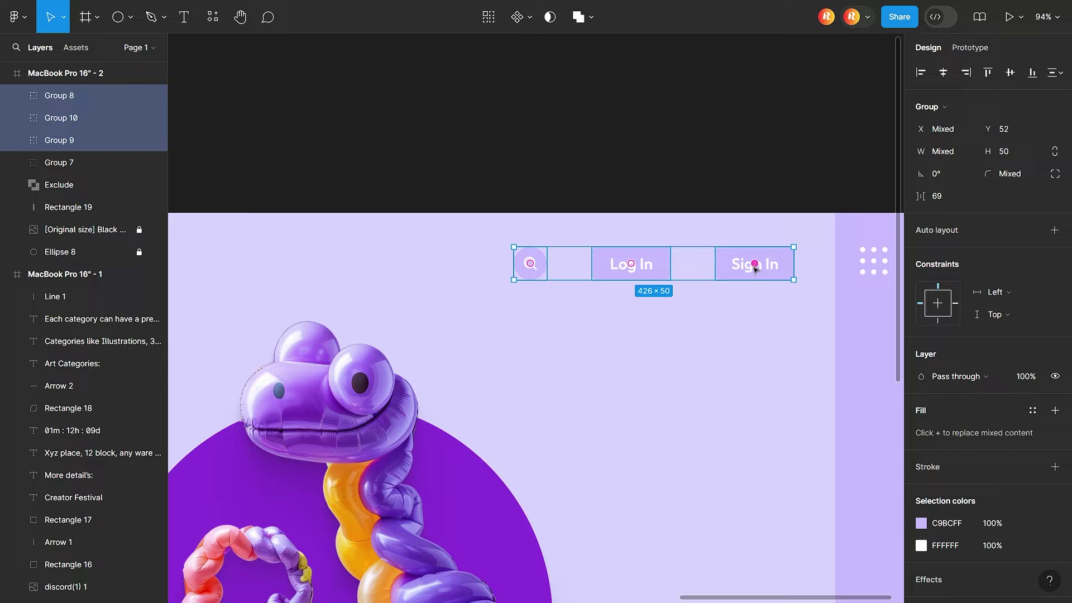
{"action": "left_click", "coordinate": [692, 276]}
{"action": "scroll", "coordinate": [692, 290], "scroll_direction": "down", "scroll_amount": 3}
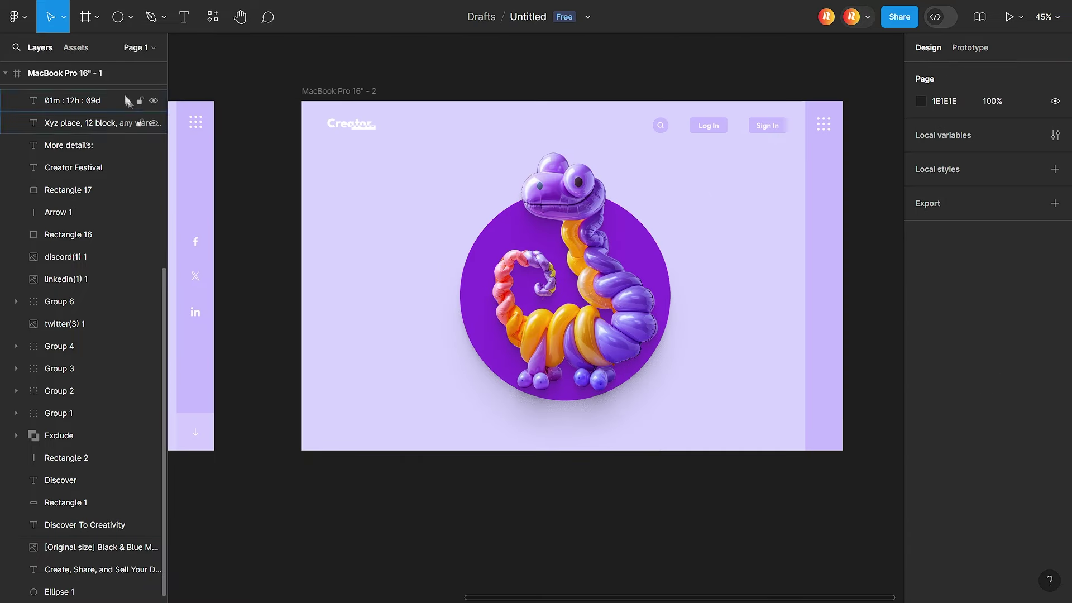
Add the Discover headline text and nudge it up-left in the hero area.
{"action": "key", "text": "t"}
{"action": "left_click", "coordinate": [335, 179]}
{"action": "type", "text": "Di"}
{"action": "key", "text": "Escape"}
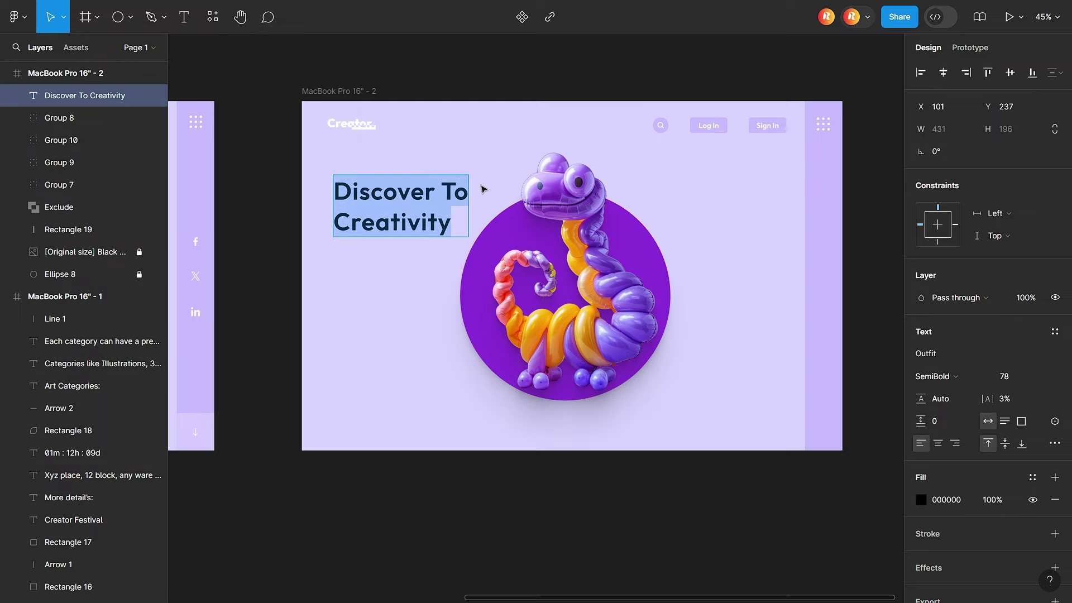
{"action": "left_click_drag", "start_coordinate": [401, 226], "coordinate": [395, 217]}
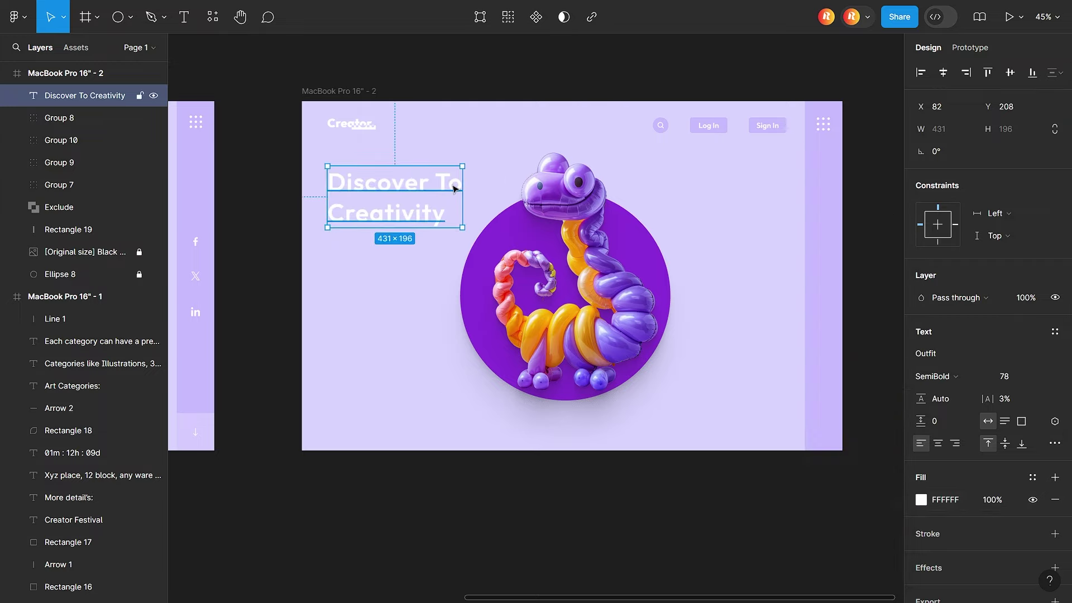
{"action": "double_click", "coordinate": [453, 185]}
{"action": "type", "text": "t"}
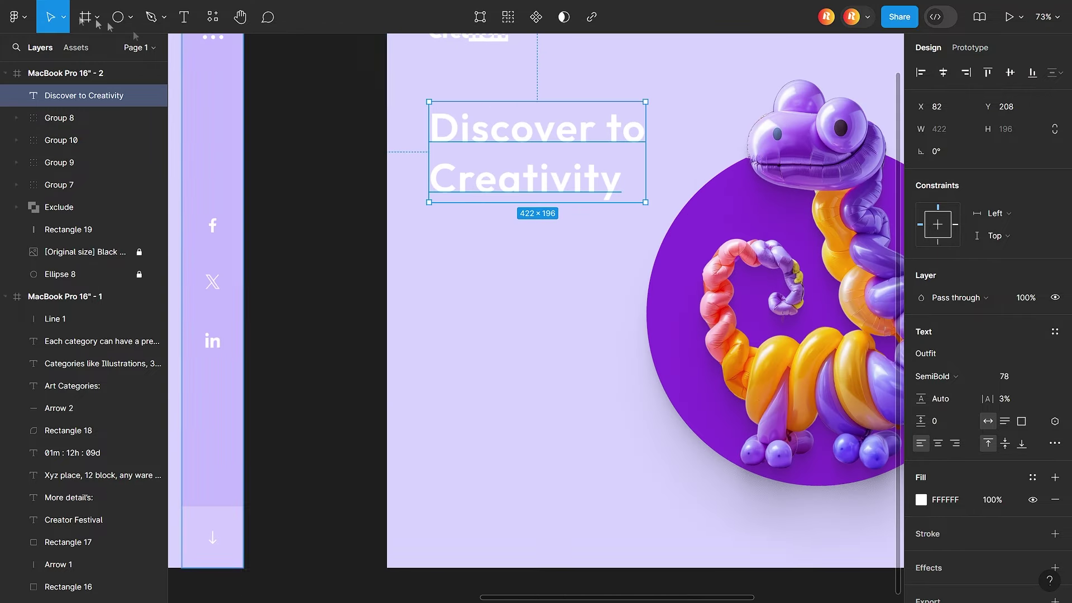
Draw an unfilled, outlined rectangle button below the headline.
{"action": "left_click", "coordinate": [131, 17]}
{"action": "left_click", "coordinate": [134, 48]}
{"action": "mouse_move", "coordinate": [433, 215]}
{"action": "left_mouse_down"}
{"action": "mouse_move", "coordinate": [537, 251]}
{"action": "mouse_move", "coordinate": [479, 236]}
{"action": "left_mouse_up"}
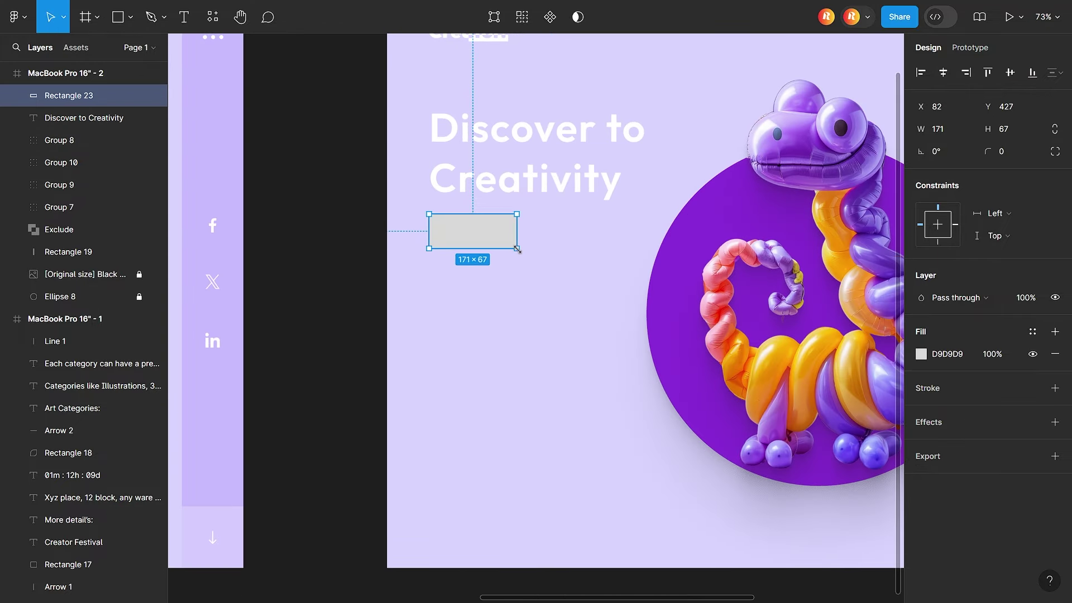
{"action": "left_click", "coordinate": [1057, 353]}
{"action": "left_click", "coordinate": [1055, 365]}
{"action": "left_click", "coordinate": [921, 387]}
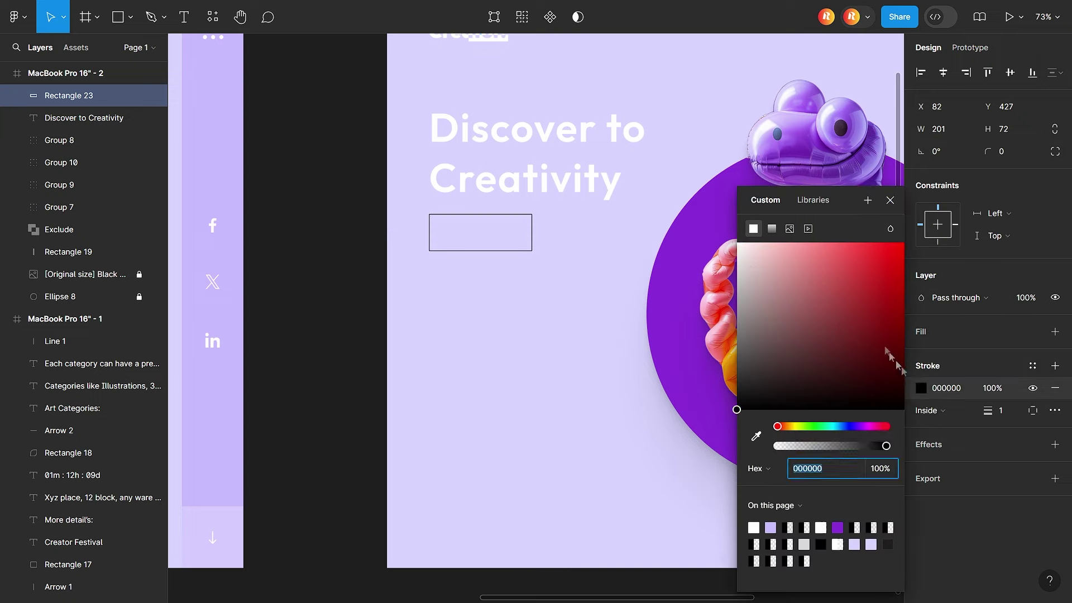
{"action": "left_click", "coordinate": [753, 528]}
{"action": "type", "text": "3"}
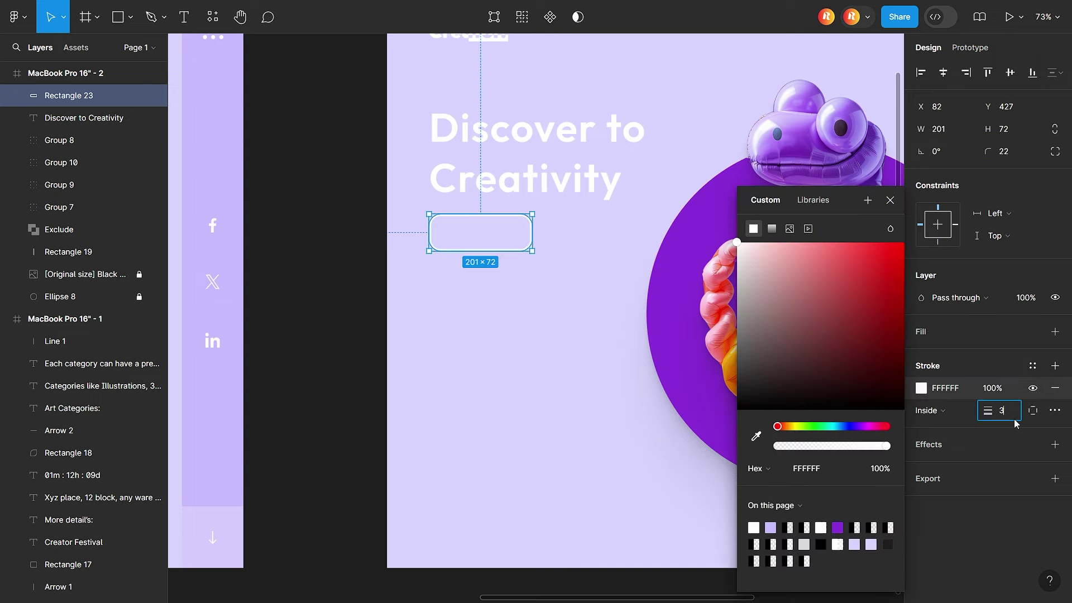
{"action": "left_click", "coordinate": [507, 337]}
Add a white 'Discover' label at font size 28 on the button.
{"action": "left_click", "coordinate": [462, 227]}
{"action": "type", "text": "Discover"}
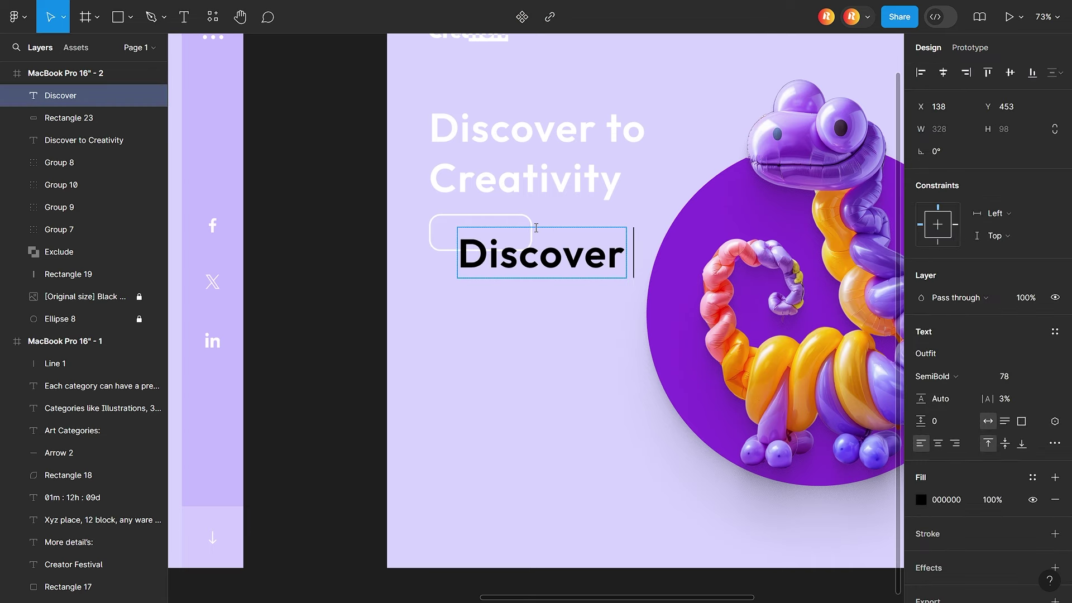
{"action": "key", "text": "ctrl+a"}
{"action": "left_click", "coordinate": [1004, 376]}
{"action": "type", "text": "28"}
{"action": "key", "text": "Return"}
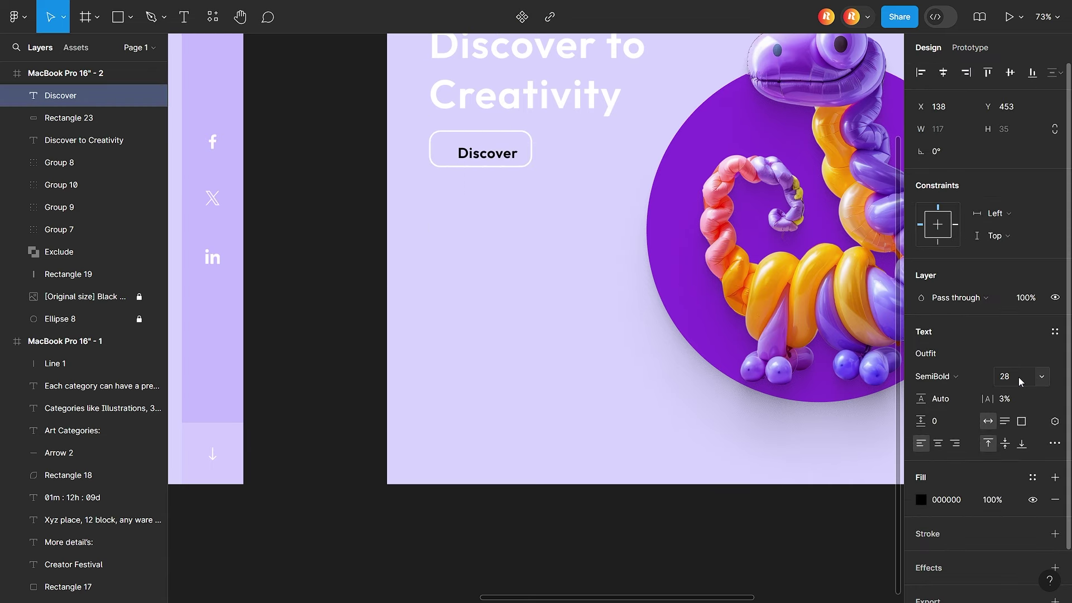
{"action": "scroll", "coordinate": [561, 314], "scroll_direction": "up", "scroll_amount": 3}
{"action": "left_click", "coordinate": [921, 500]}
{"action": "left_click_drag", "start_coordinate": [827, 323], "coordinate": [739, 241]}
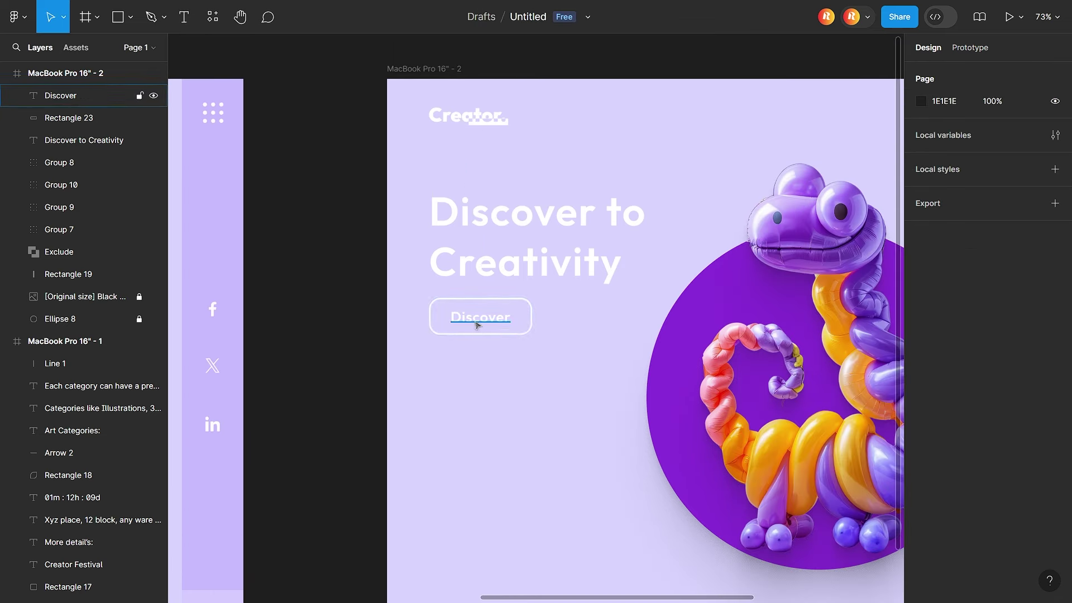
Group the Discover label and its outline into one button.
{"action": "left_click_drag", "start_coordinate": [494, 354], "coordinate": [421, 290]}
{"action": "right_click", "coordinate": [491, 308]}
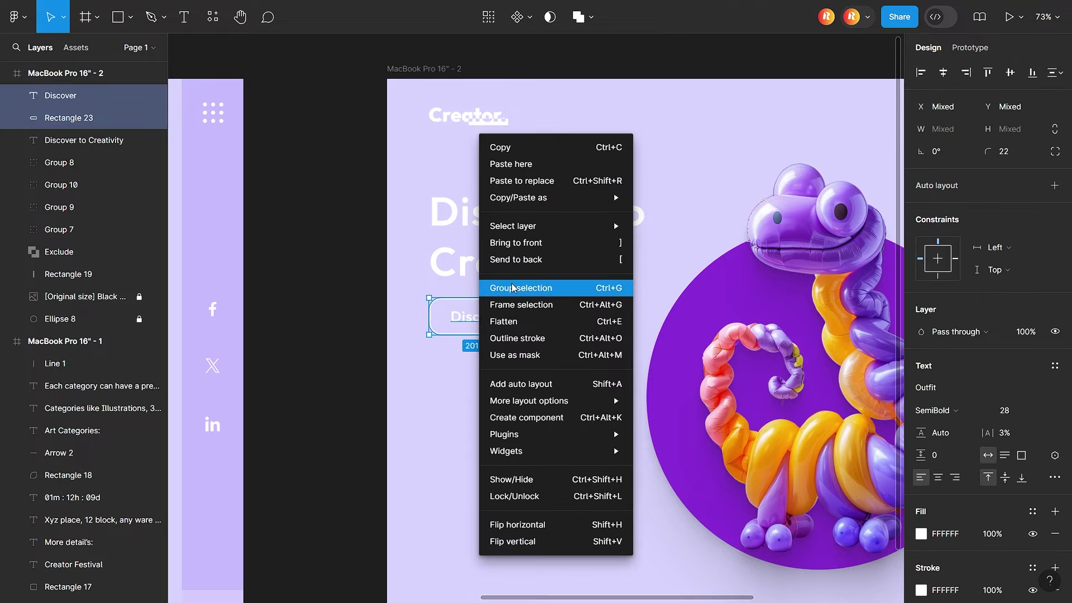
{"action": "left_click", "coordinate": [503, 282]}
{"action": "scroll", "coordinate": [505, 346], "scroll_direction": "down", "scroll_amount": 3}
{"action": "left_click", "coordinate": [526, 312], "text": "shift"}
{"action": "scroll", "coordinate": [498, 308], "scroll_direction": "up", "scroll_amount": 5}
{"action": "scroll", "coordinate": [498, 308], "scroll_direction": "down", "scroll_amount": 5}
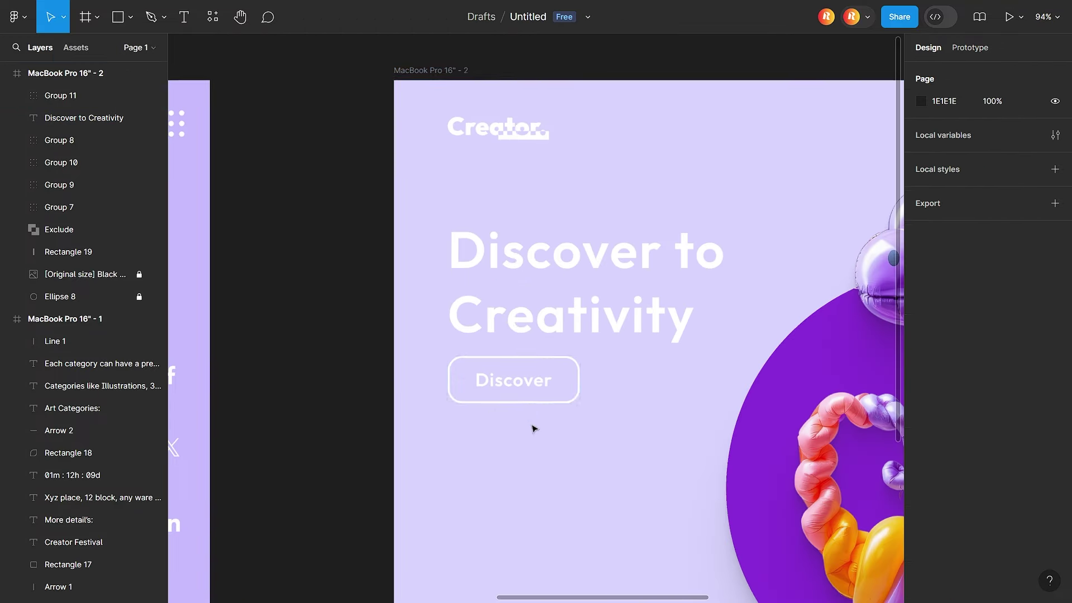
{"action": "scroll", "coordinate": [531, 426], "scroll_direction": "down", "scroll_amount": 2}
{"action": "scroll", "coordinate": [531, 426], "scroll_direction": "left", "scroll_amount": 10}
{"action": "double_click", "coordinate": [258, 509]}
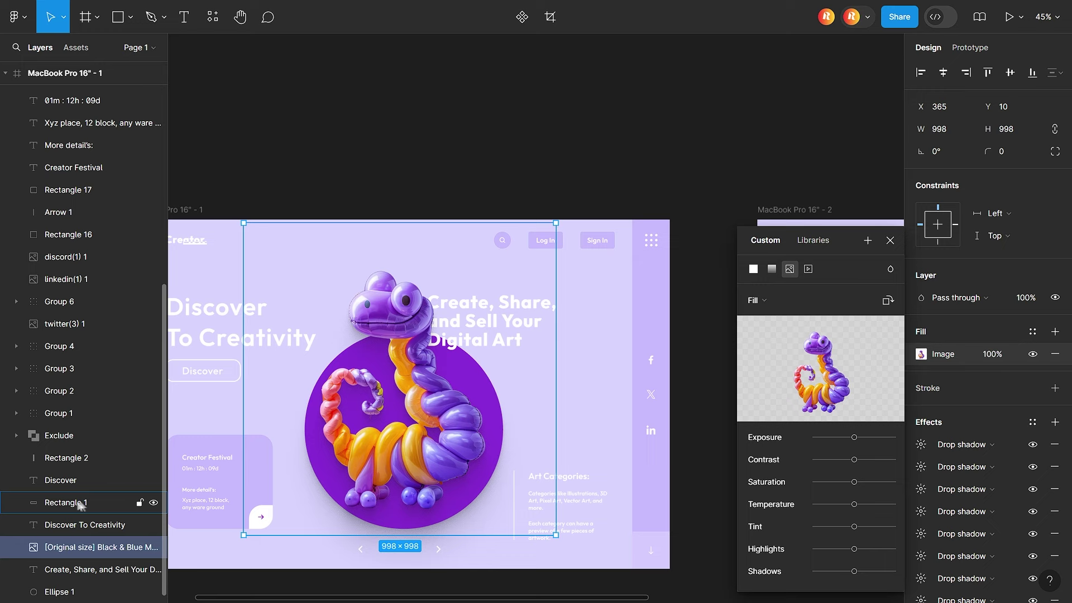
Move the 'Create, Share, and Sell Your Digital Art' heading below the dinosaur image layer.
{"action": "left_click", "coordinate": [84, 569]}
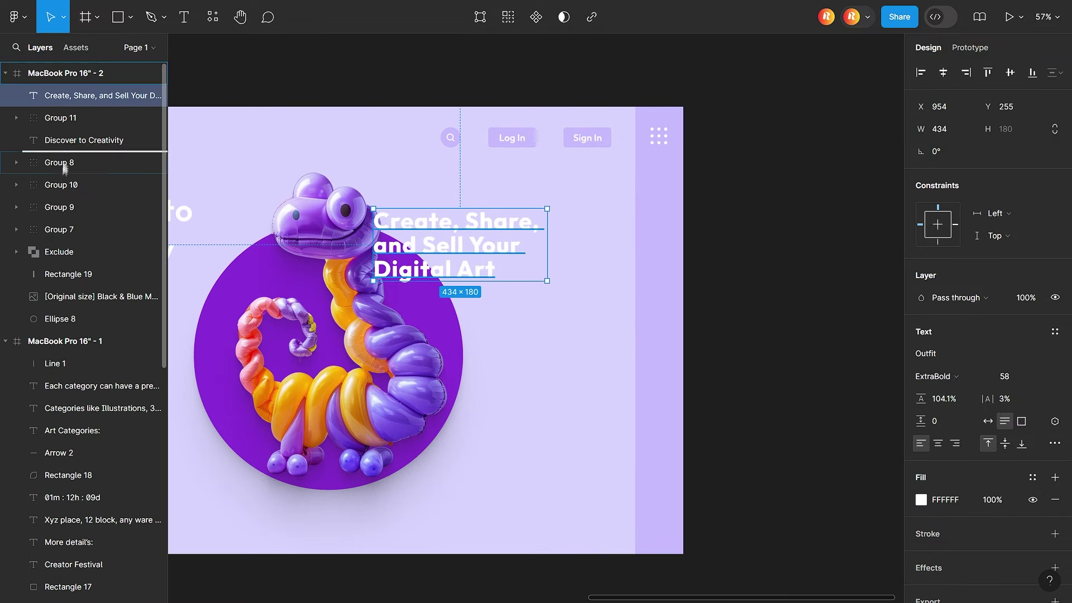
{"action": "left_click_drag", "start_coordinate": [78, 96], "coordinate": [59, 192]}
{"action": "left_click_drag", "start_coordinate": [57, 259], "coordinate": [58, 306]}
{"action": "key", "text": "shift+1"}
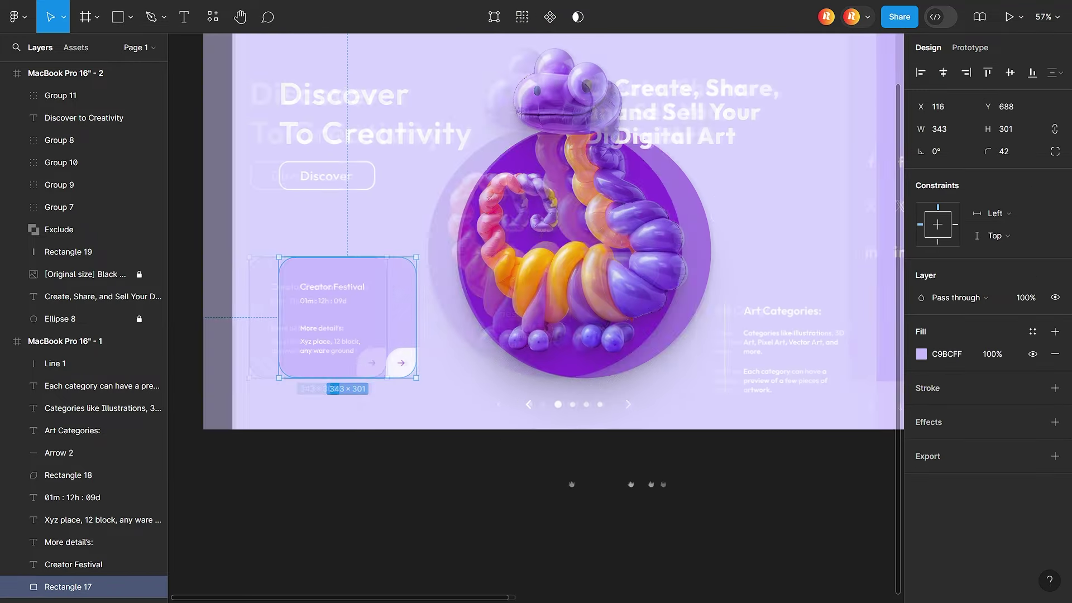
{"action": "scroll", "coordinate": [461, 325], "scroll_direction": "down", "scroll_amount": 3}
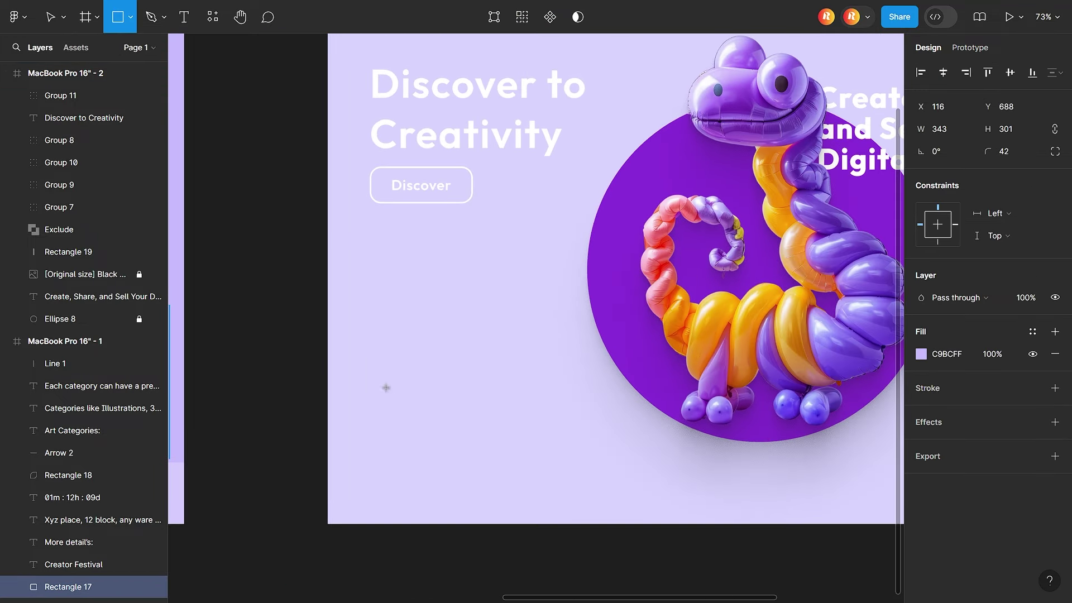
Draw a 343×301 rectangle under the Discover button, aligned to its left edge.
{"action": "left_click_drag", "start_coordinate": [373, 307], "coordinate": [513, 447]}
{"action": "left_click", "coordinate": [946, 129]}
{"action": "type", "text": "343"}
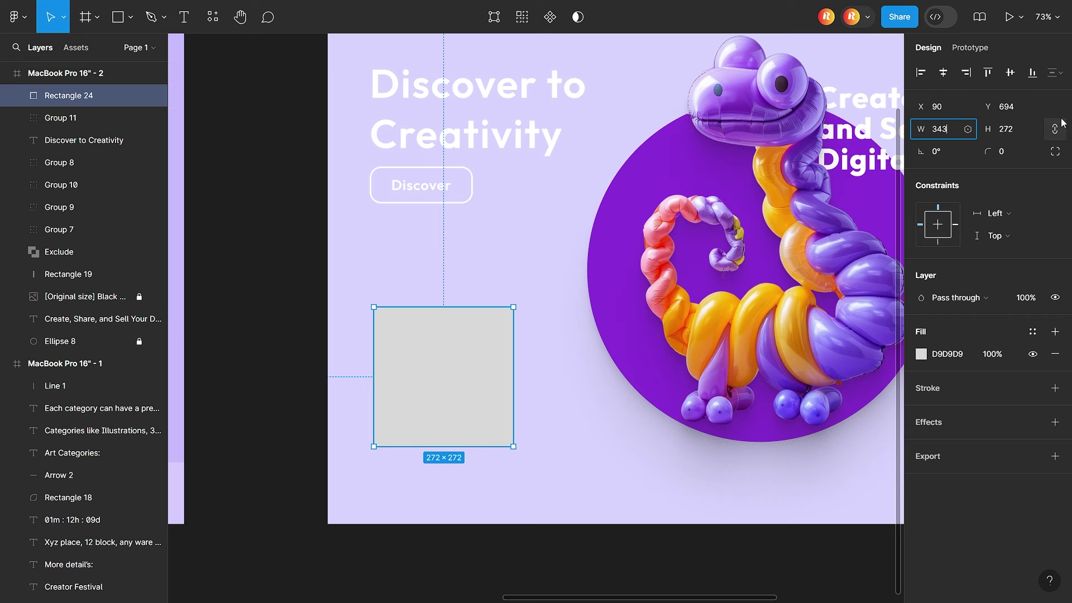
{"action": "key", "text": "Return"}
{"action": "left_click", "coordinate": [1022, 128]}
{"action": "type", "text": "301"}
{"action": "key", "text": "Return"}
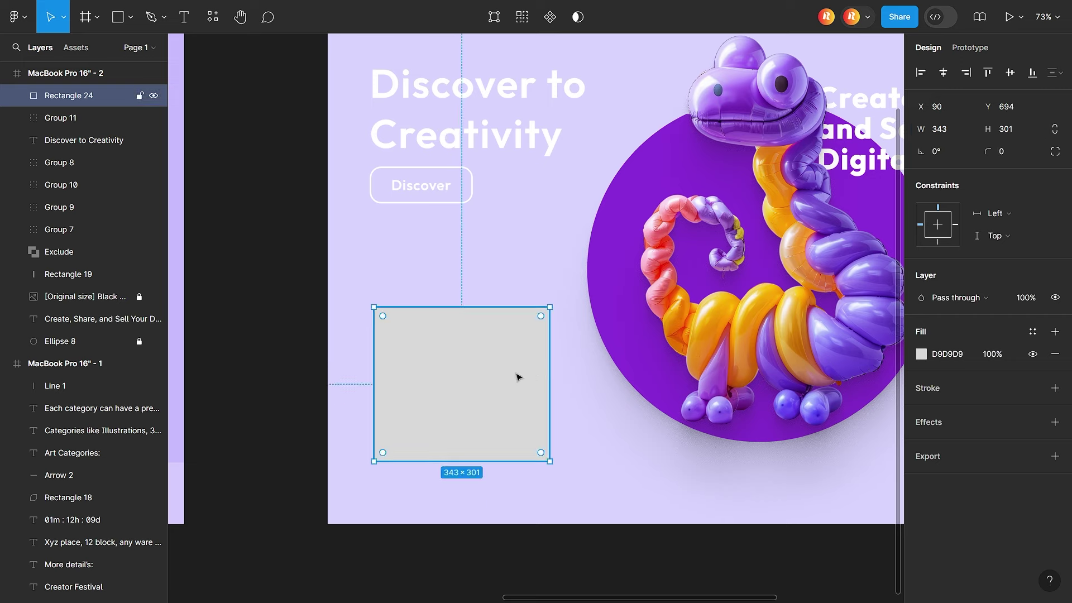
{"action": "left_click_drag", "start_coordinate": [518, 378], "coordinate": [512, 366]}
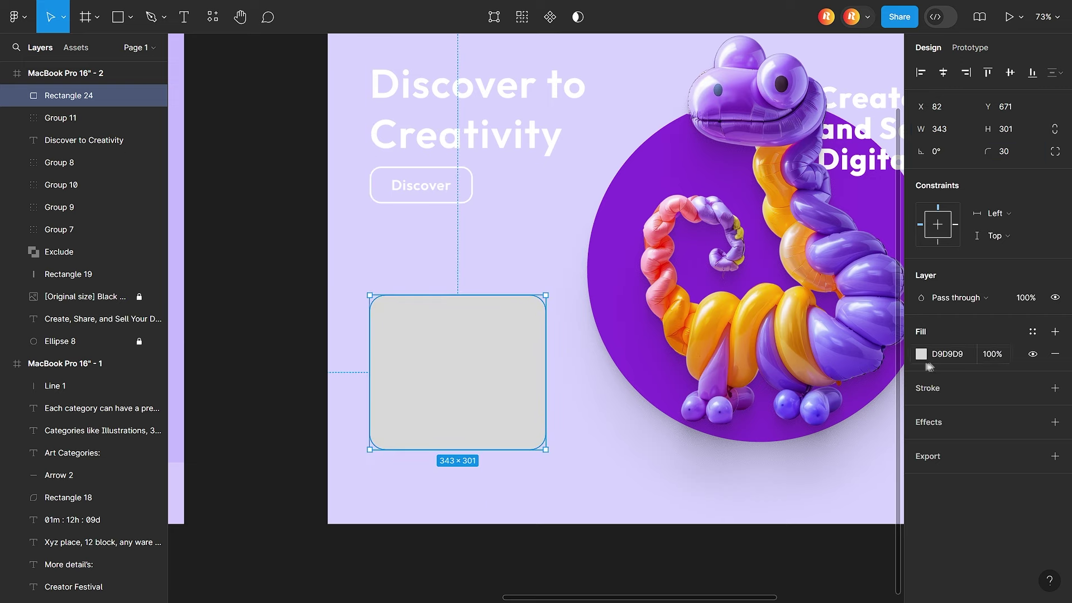
Fill the card C9BCFF and round its corners to 40.
{"action": "left_click", "coordinate": [921, 354]}
{"action": "type", "text": "C9BCFF"}
{"action": "key", "text": "Escape"}
{"action": "key", "text": "Escape"}
{"action": "left_click", "coordinate": [488, 374]}
{"action": "left_click_drag", "start_coordinate": [988, 152], "coordinate": [1009, 149]}
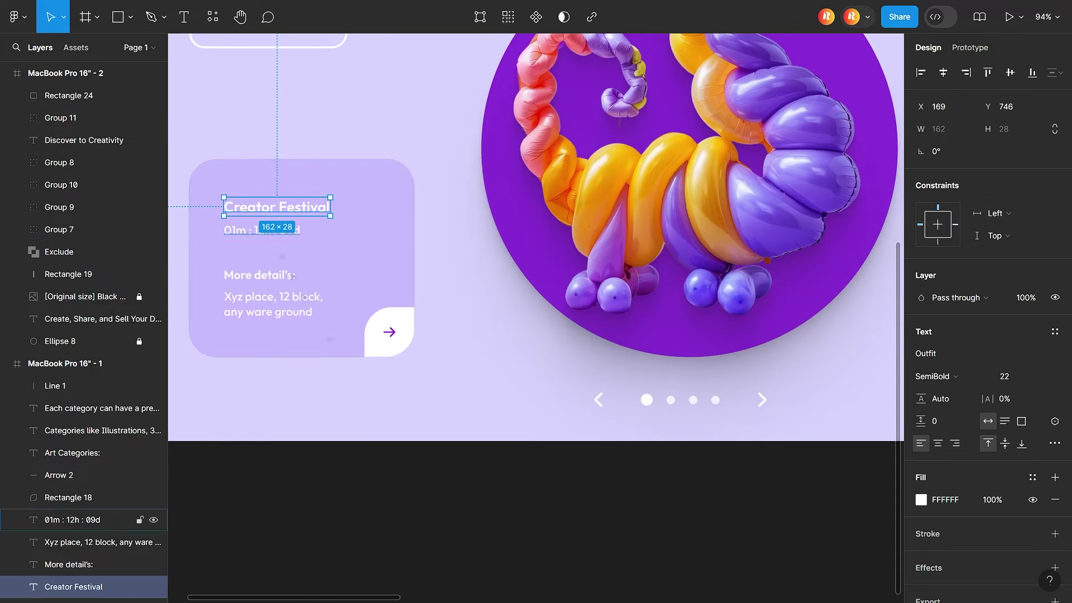
Place the Creator Festival title, countdown, More details label and address inside the card.
{"action": "left_click_drag", "start_coordinate": [263, 260], "coordinate": [469, 355]}
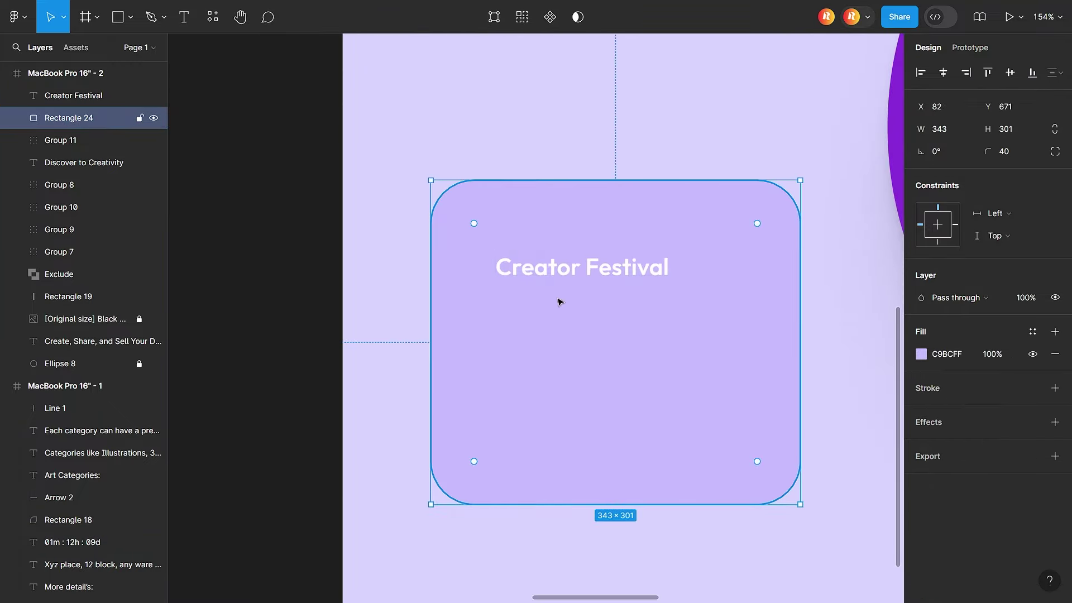
{"action": "left_click_drag", "start_coordinate": [728, 316], "coordinate": [550, 308]}
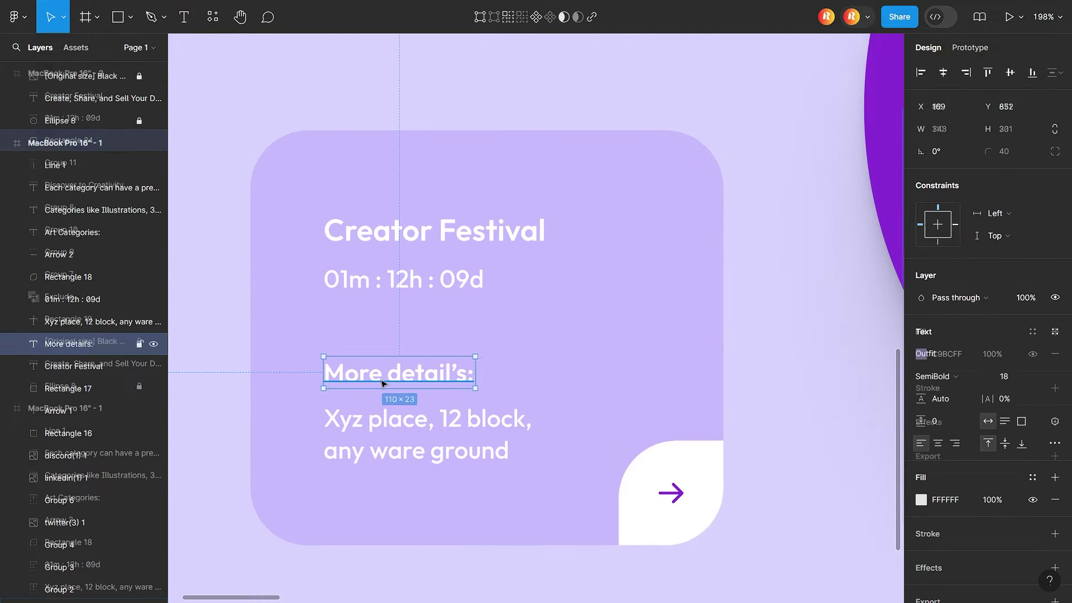
{"action": "key", "text": "ctrl+v"}
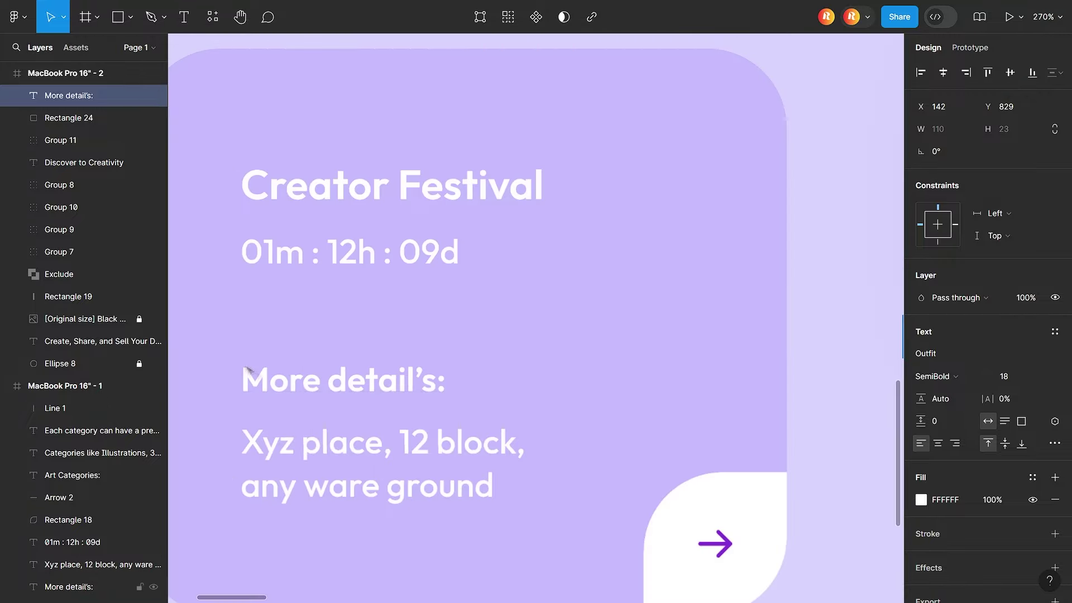
{"action": "key", "text": "ctrl+v"}
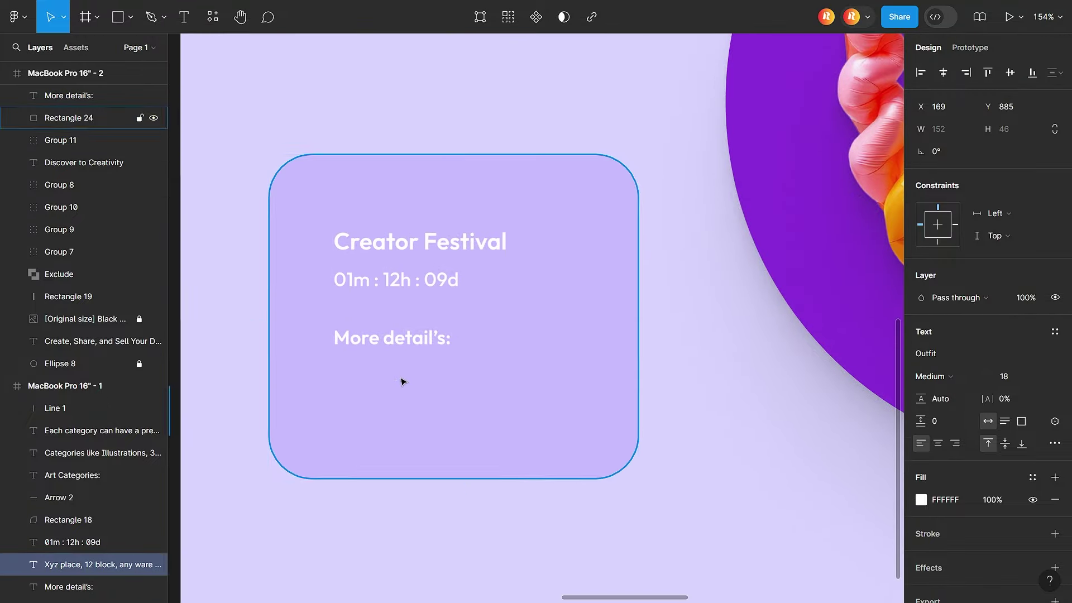
{"action": "left_click", "coordinate": [391, 278], "text": "shift"}
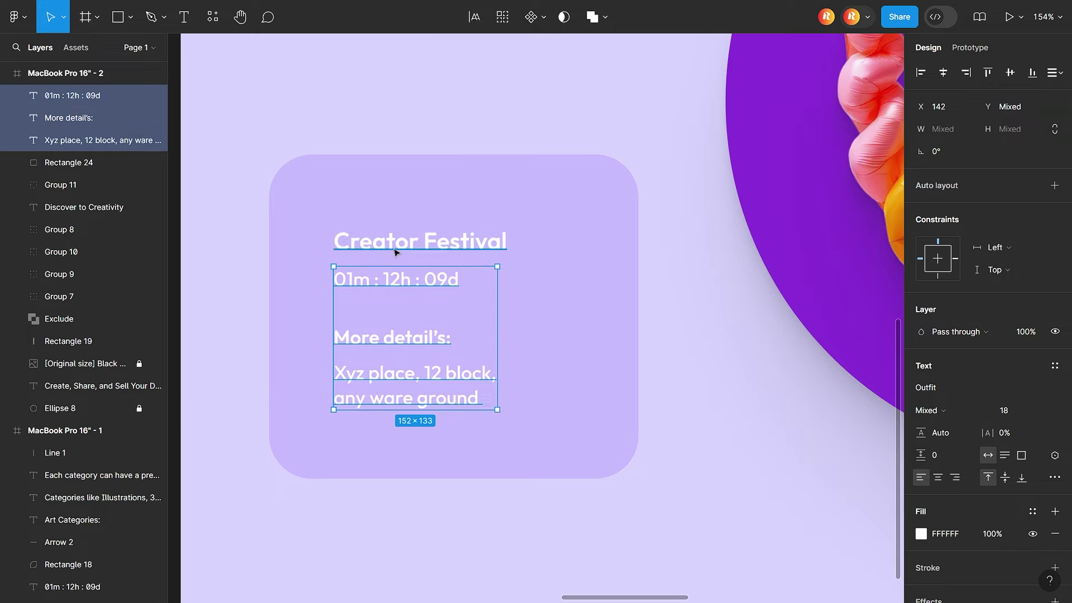
{"action": "left_click", "coordinate": [419, 241], "text": "shift"}
{"action": "left_click", "coordinate": [576, 562]}
Draw a small square in the card's bottom-right corner.
{"action": "key", "text": "r"}
{"action": "mouse_move", "coordinate": [568, 410]}
{"action": "left_mouse_down"}
{"action": "mouse_move", "coordinate": [607, 450]}
{"action": "mouse_move", "coordinate": [636, 458]}
{"action": "left_mouse_up"}
{"action": "scroll", "coordinate": [636, 466], "scroll_direction": "up", "scroll_amount": 5}
Give the corner square a 40 top-left radius and a white fill.
{"action": "left_click", "coordinate": [614, 195]}
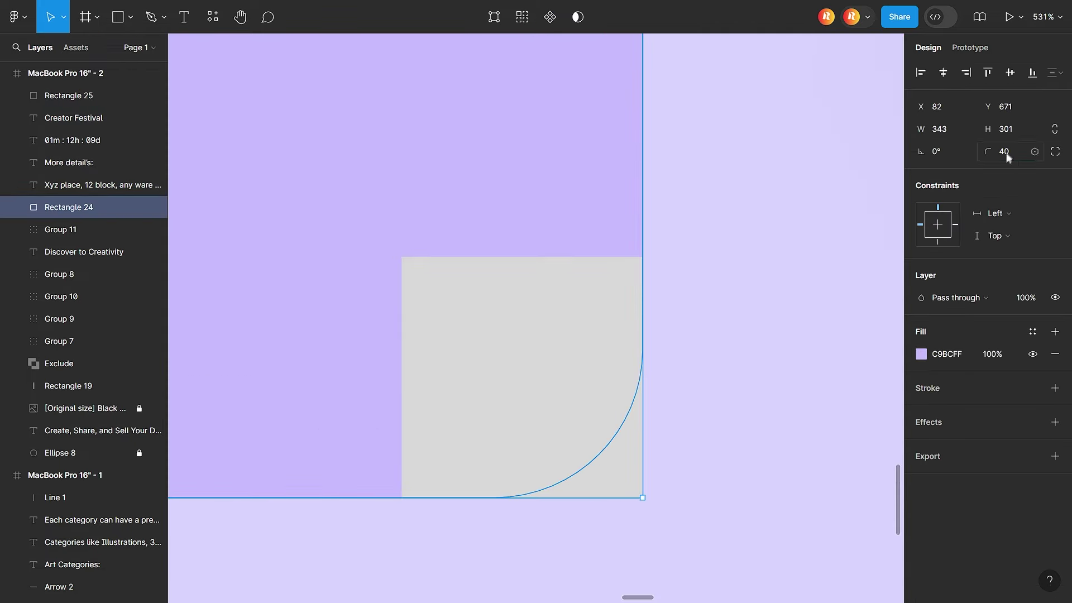
{"action": "left_click", "coordinate": [522, 377]}
{"action": "left_click", "coordinate": [1055, 152]}
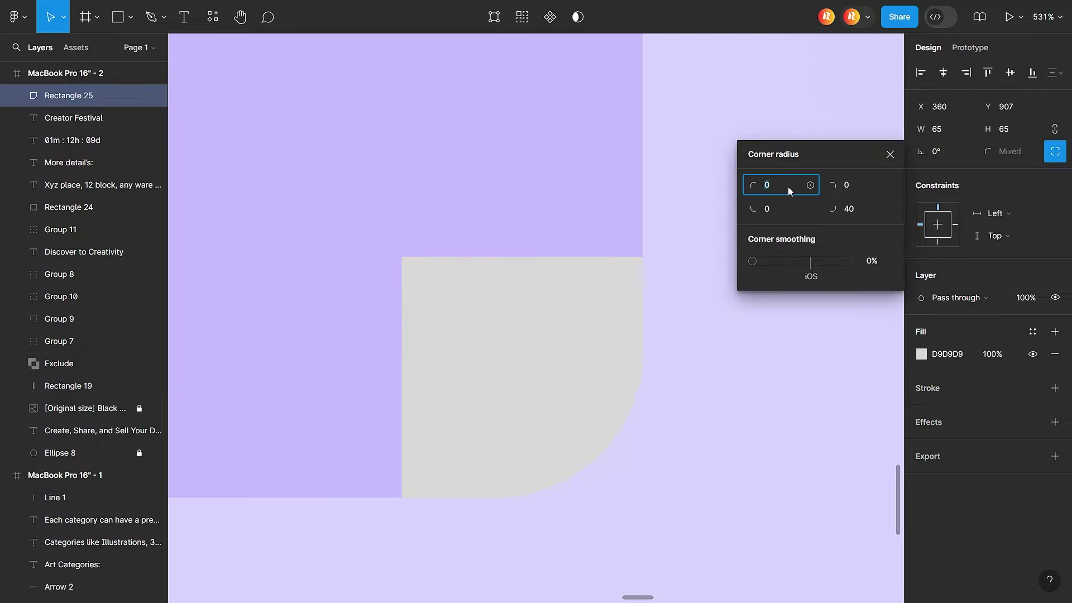
{"action": "type", "text": "40"}
{"action": "key", "text": "Return"}
{"action": "key", "text": "Escape"}
{"action": "left_click", "coordinate": [921, 354]}
{"action": "left_click", "coordinate": [754, 245]}
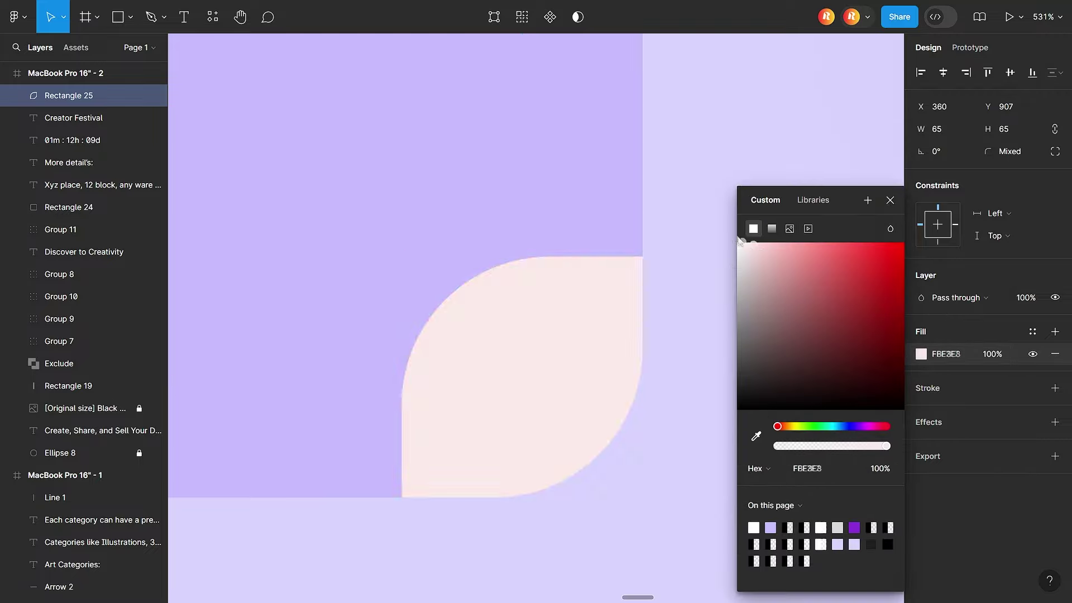
{"action": "key", "text": "Escape"}
{"action": "key", "text": "Escape"}
Draw a right-pointing arrow on the white tab with a purple 8A2ED7 stroke.
{"action": "left_click", "coordinate": [130, 16]}
{"action": "left_click", "coordinate": [91, 84]}
{"action": "left_click_drag", "start_coordinate": [467, 353], "coordinate": [502, 352]}
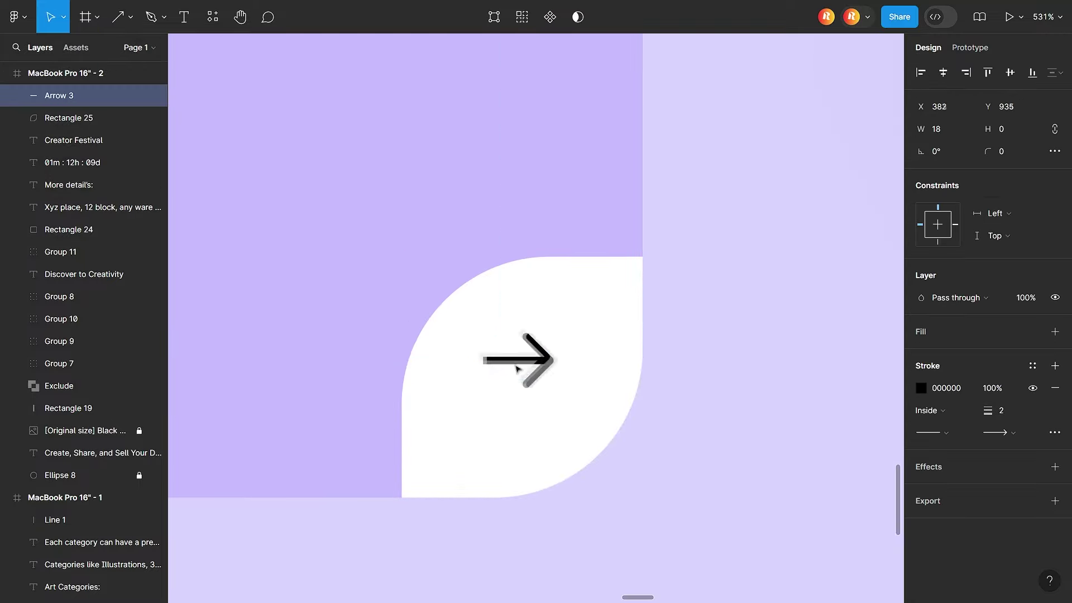
{"action": "left_click", "coordinate": [999, 432]}
{"action": "left_click", "coordinate": [921, 388]}
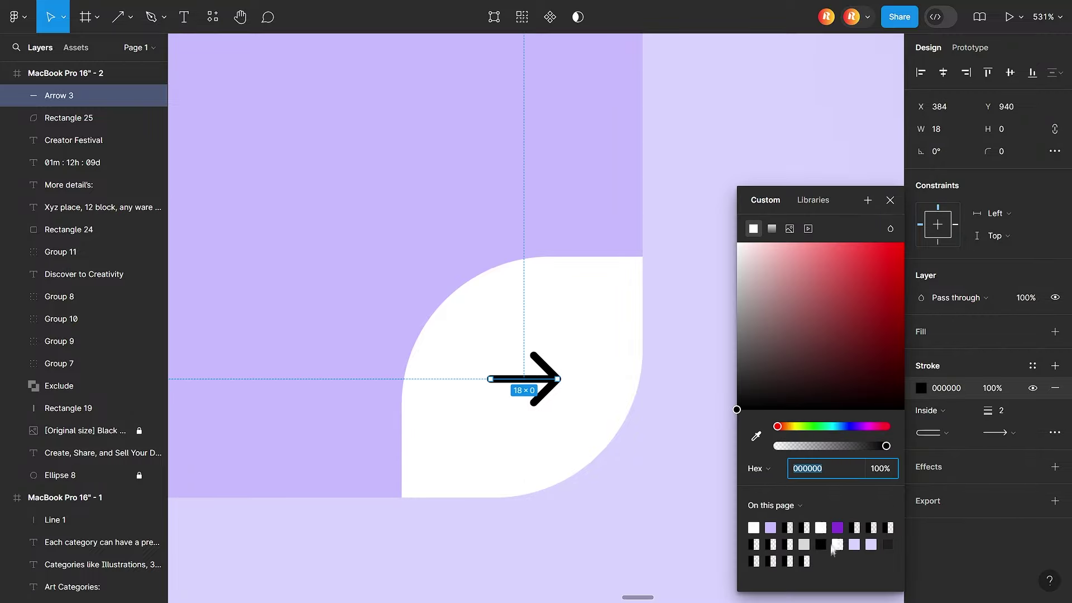
{"action": "left_click", "coordinate": [831, 521]}
{"action": "left_click", "coordinate": [674, 478]}
Reselect the arrow to confirm its purple stroke colour.
{"action": "scroll", "coordinate": [673, 478], "scroll_direction": "down", "scroll_amount": 5}
{"action": "scroll", "coordinate": [692, 462], "scroll_direction": "up", "scroll_amount": 5}
{"action": "left_click", "coordinate": [471, 394]}
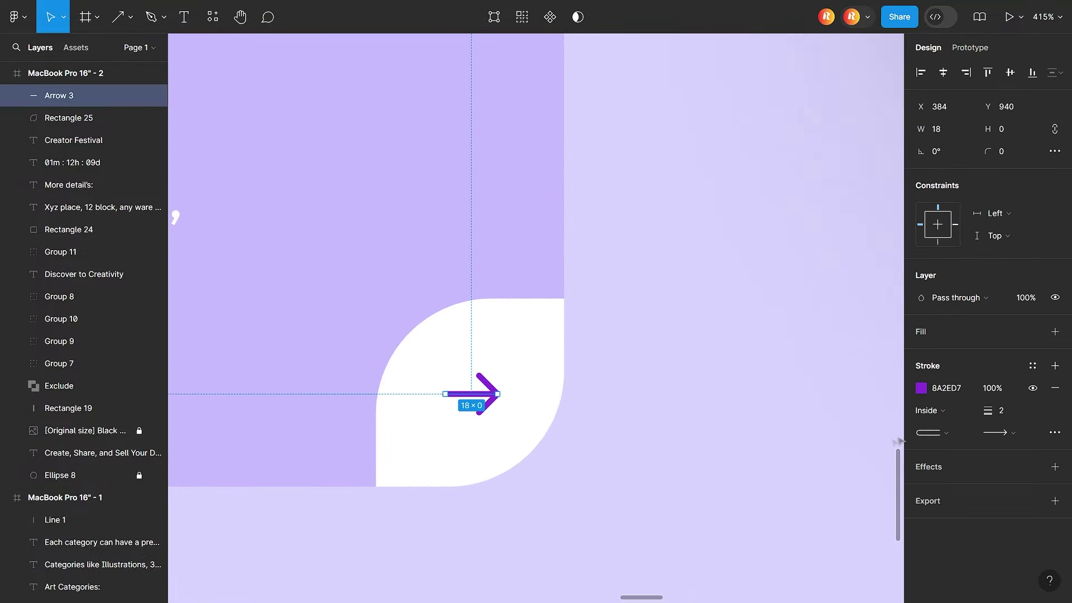
{"action": "left_click", "coordinate": [921, 388]}
{"action": "left_click", "coordinate": [625, 499]}
{"action": "scroll", "coordinate": [625, 499], "scroll_direction": "down", "scroll_amount": 5}
{"action": "scroll", "coordinate": [692, 444], "scroll_direction": "down", "scroll_amount": 3}
Draw the large pagination dot below the dinosaur, filled FFFFFF.
{"action": "scroll", "coordinate": [620, 472], "scroll_direction": "down", "scroll_amount": 2}
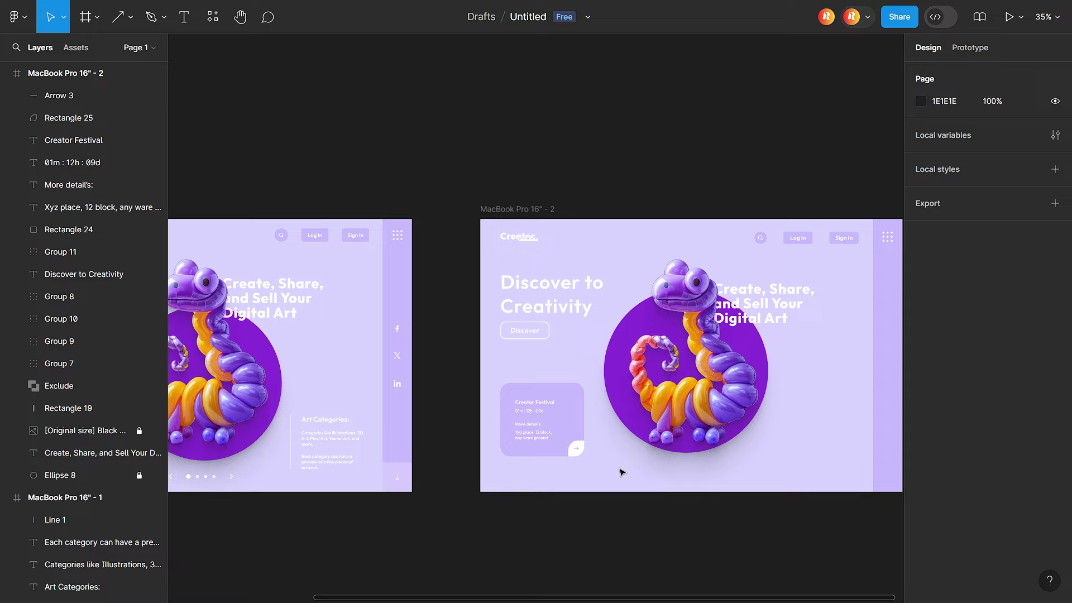
{"action": "scroll", "coordinate": [568, 467], "scroll_direction": "up", "scroll_amount": 6}
{"action": "scroll", "coordinate": [567, 466], "scroll_direction": "up", "scroll_amount": 2}
{"action": "left_click", "coordinate": [117, 17]}
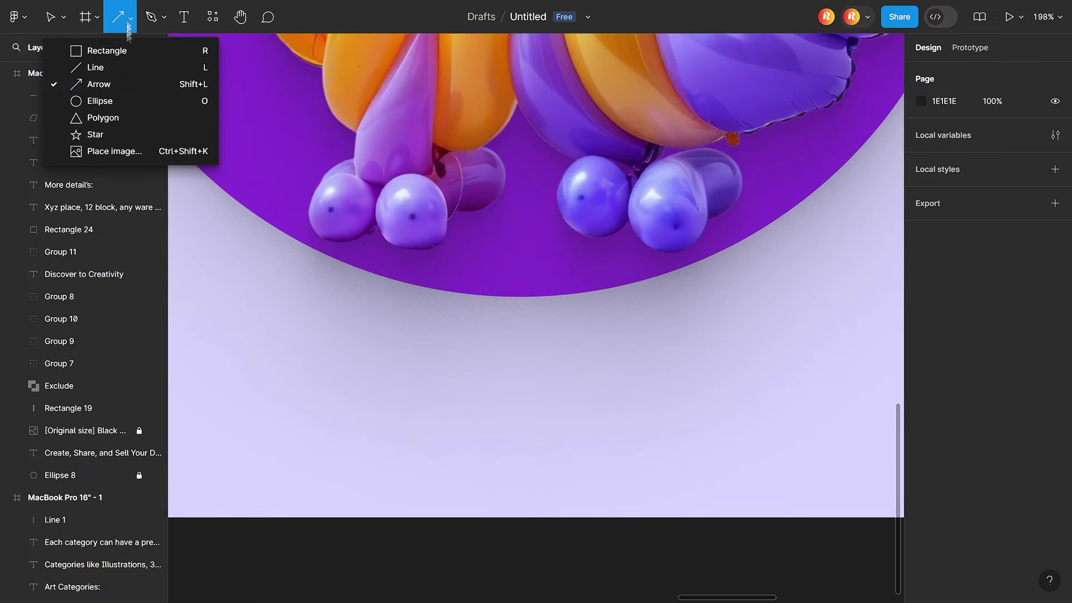
{"action": "left_click", "coordinate": [100, 101]}
{"action": "mouse_move", "coordinate": [363, 381]}
{"action": "left_mouse_down"}
{"action": "mouse_move", "coordinate": [389, 407]}
{"action": "mouse_move", "coordinate": [426, 407]}
{"action": "left_mouse_up"}
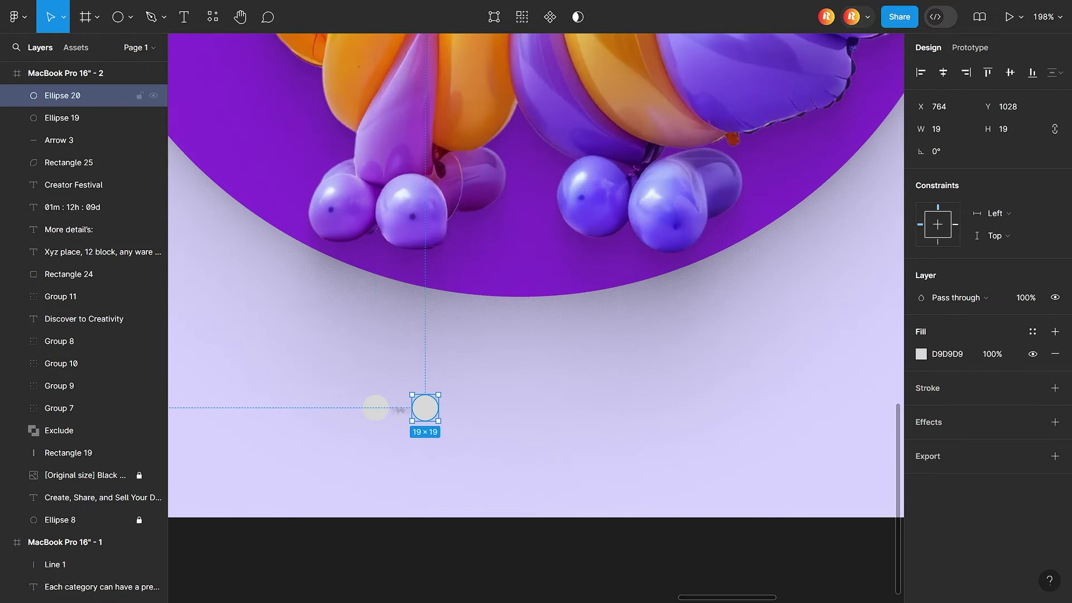
{"action": "left_click", "coordinate": [921, 354]}
{"action": "type", "text": "FFFFFF"}
{"action": "left_click", "coordinate": [426, 407]}
Make a second dot 9×9 with a white FFFFFF fill.
{"action": "scroll", "coordinate": [426, 463], "scroll_direction": "up", "scroll_amount": 5}
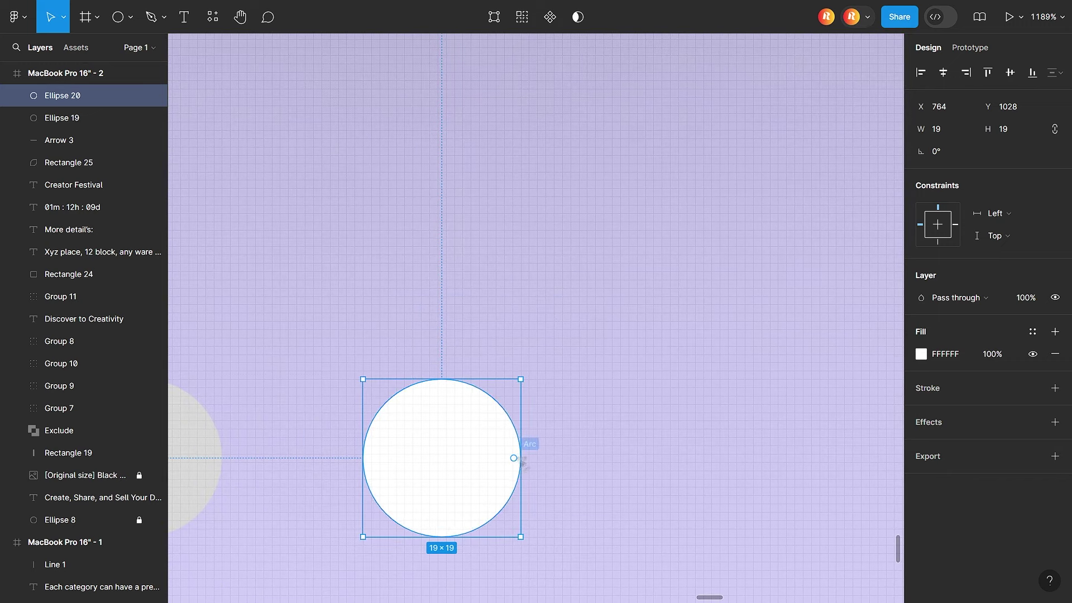
{"action": "mouse_move", "coordinate": [520, 455]}
{"action": "left_mouse_down"}
{"action": "mouse_move", "coordinate": [438, 457]}
{"action": "mouse_move", "coordinate": [447, 466]}
{"action": "left_mouse_up"}
{"action": "left_click", "coordinate": [195, 458]}
{"action": "left_click", "coordinate": [921, 353]}
{"action": "type", "text": "FFFFFF"}
{"action": "left_click", "coordinate": [414, 464]}
{"action": "scroll", "coordinate": [414, 465], "scroll_direction": "down", "scroll_amount": 5}
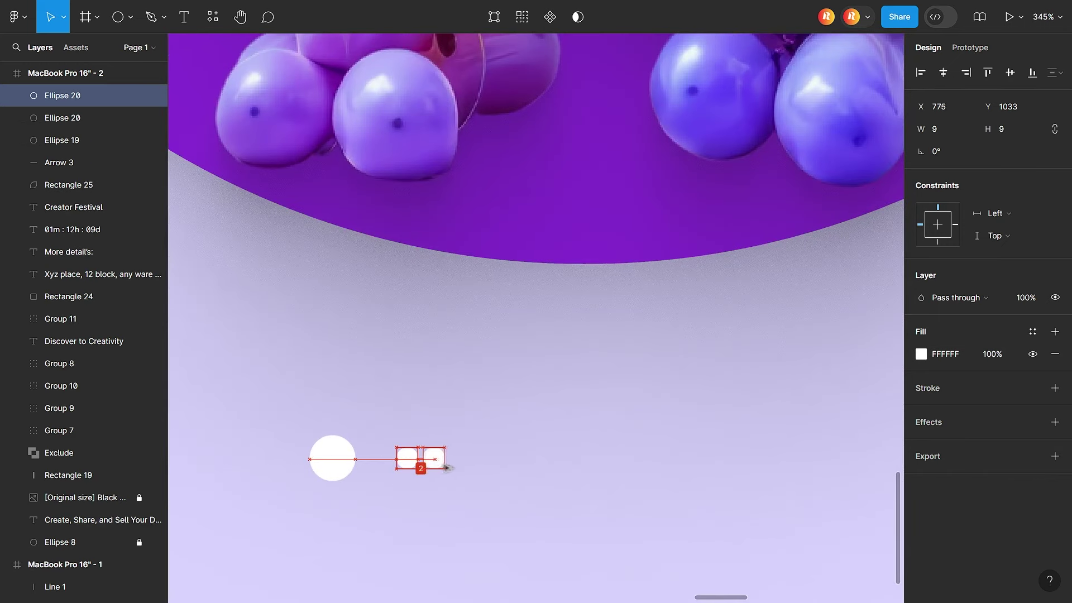
Duplicate the small dots to five total, space them evenly and group them.
{"action": "key", "text": "ctrl+d"}
{"action": "key", "text": "ctrl+d"}
{"action": "left_click", "coordinate": [61, 184]}
{"action": "left_click", "coordinate": [61, 95], "text": "shift"}
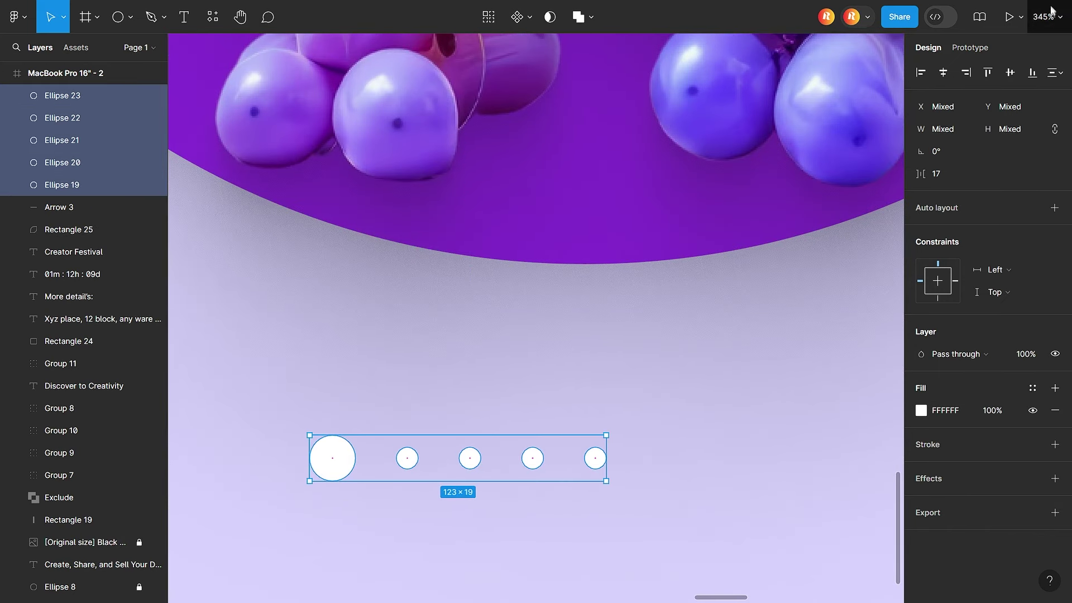
{"action": "left_click", "coordinate": [1055, 72]}
{"action": "right_click", "coordinate": [528, 135]}
{"action": "left_click", "coordinate": [559, 284]}
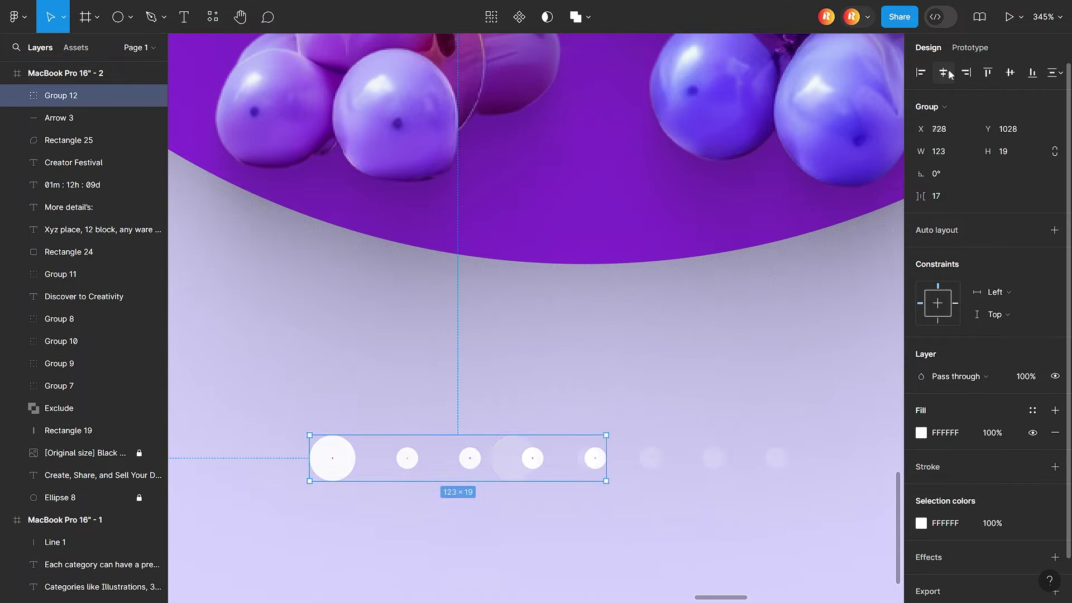
{"action": "scroll", "coordinate": [708, 463], "scroll_direction": "down", "scroll_amount": 10}
{"action": "scroll", "coordinate": [709, 463], "scroll_direction": "down", "scroll_amount": 2}
{"action": "scroll", "coordinate": [620, 423], "scroll_direction": "down", "scroll_amount": 4}
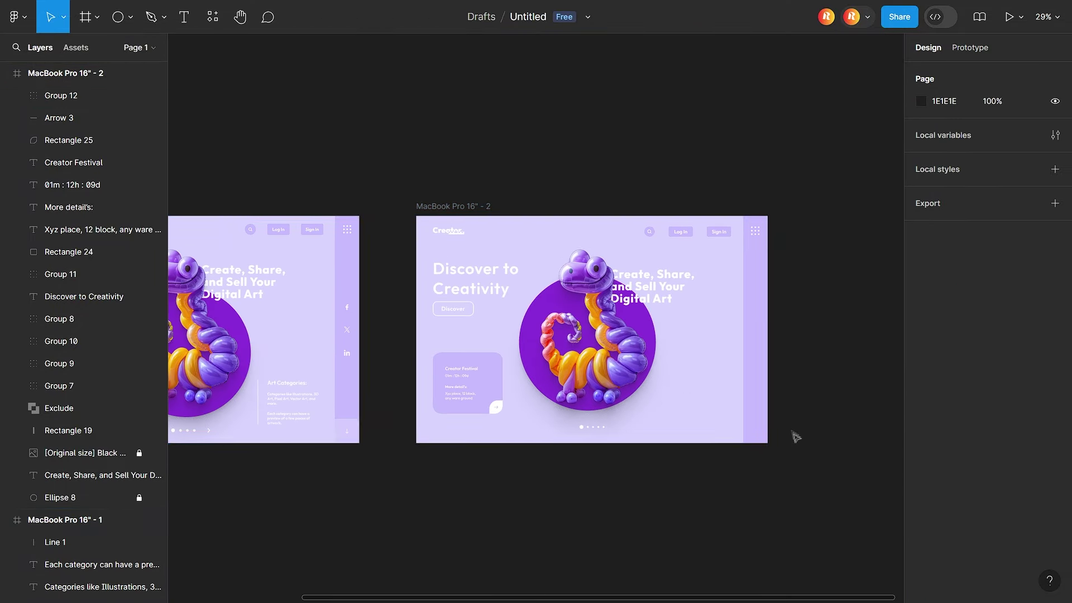
{"action": "scroll", "coordinate": [354, 351], "scroll_direction": "up", "scroll_amount": 5}
{"action": "left_click", "coordinate": [337, 218]}
{"action": "scroll", "coordinate": [395, 262], "scroll_direction": "down", "scroll_amount": 8}
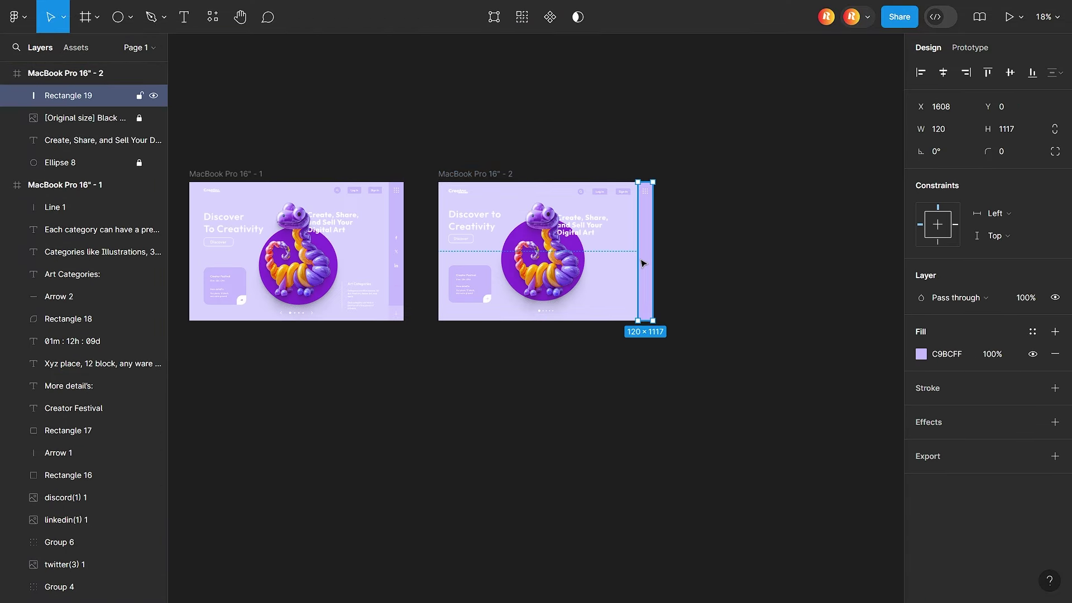
Paste the copied social icons into the second frame's sidebar.
{"action": "key", "text": "ctrl+v"}
{"action": "key", "text": "shift+2"}
{"action": "scroll", "coordinate": [590, 240], "scroll_direction": "down", "scroll_amount": 5}
{"action": "left_click", "coordinate": [680, 270]}
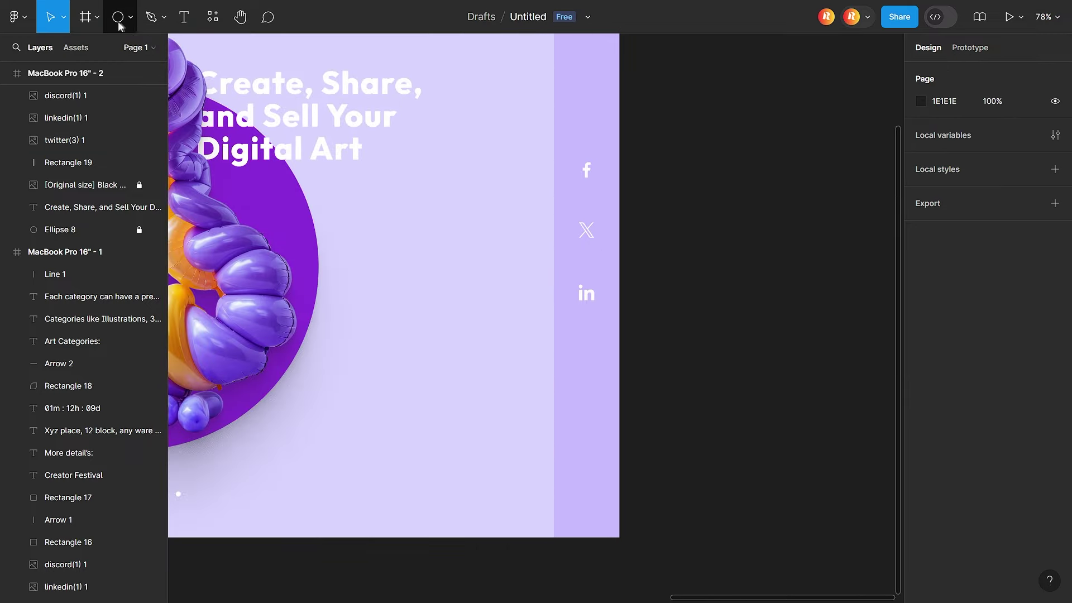
Draw a 120×120 square with a lighter fill in the sidebar's bottom corner.
{"action": "left_click", "coordinate": [130, 17]}
{"action": "left_click", "coordinate": [67, 48]}
{"action": "left_click_drag", "start_coordinate": [609, 527], "coordinate": [554, 472]}
{"action": "left_click", "coordinate": [921, 354]}
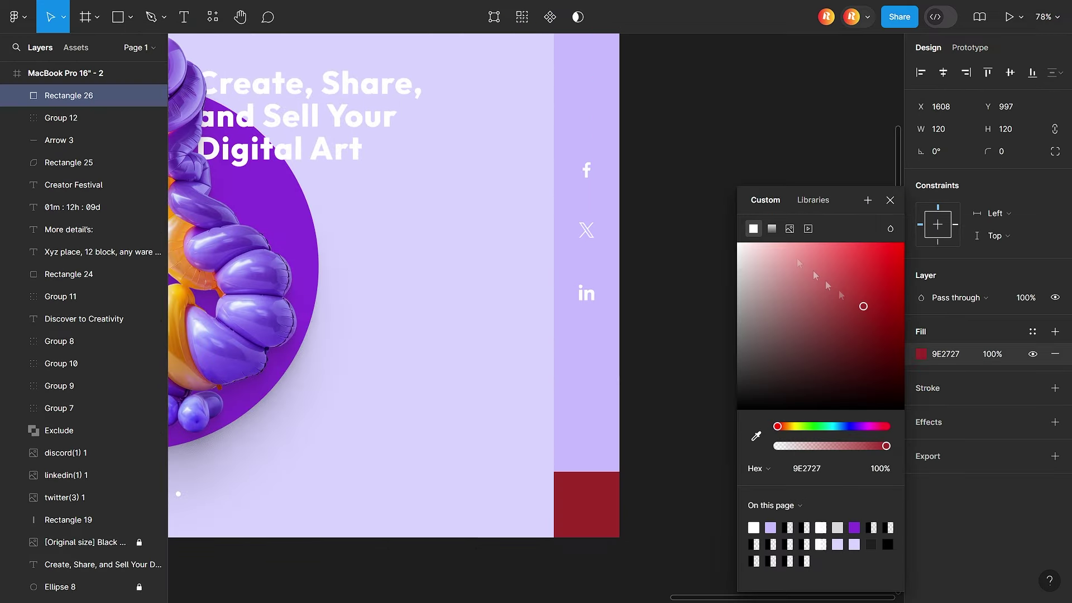
{"action": "left_click_drag", "start_coordinate": [861, 304], "coordinate": [737, 244]}
{"action": "left_click", "coordinate": [992, 354]}
{"action": "left_click", "coordinate": [657, 490]}
{"action": "scroll", "coordinate": [657, 490], "scroll_direction": "up", "scroll_amount": 4}
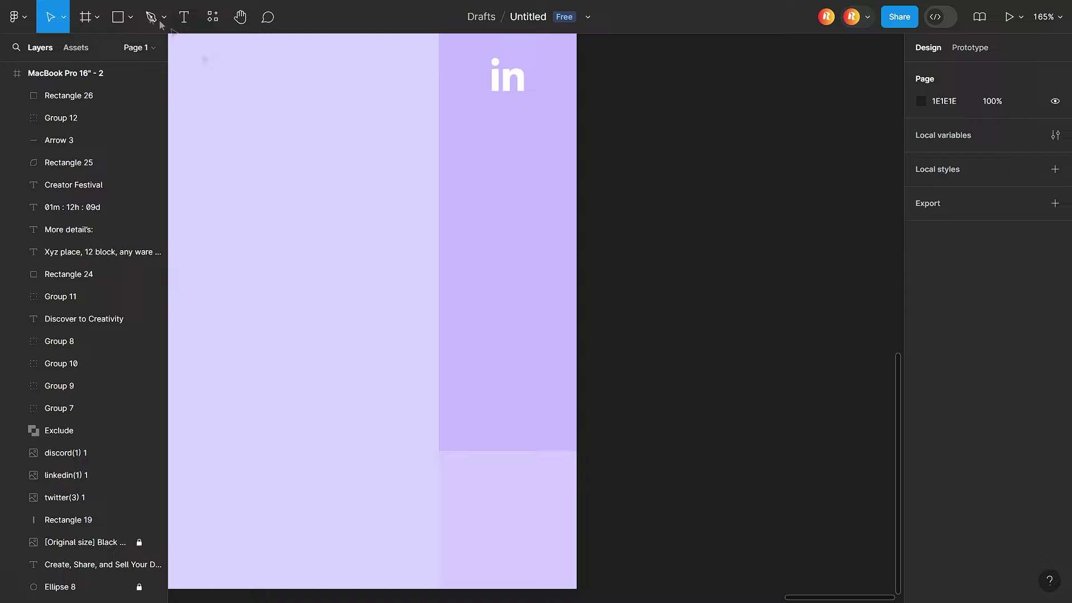
Draw a short white downward arrow inside the bottom square.
{"action": "left_click", "coordinate": [130, 17]}
{"action": "left_click", "coordinate": [84, 78]}
{"action": "left_click_drag", "start_coordinate": [501, 500], "coordinate": [507, 522]}
{"action": "left_click", "coordinate": [921, 385]}
{"action": "left_click", "coordinate": [695, 216]}
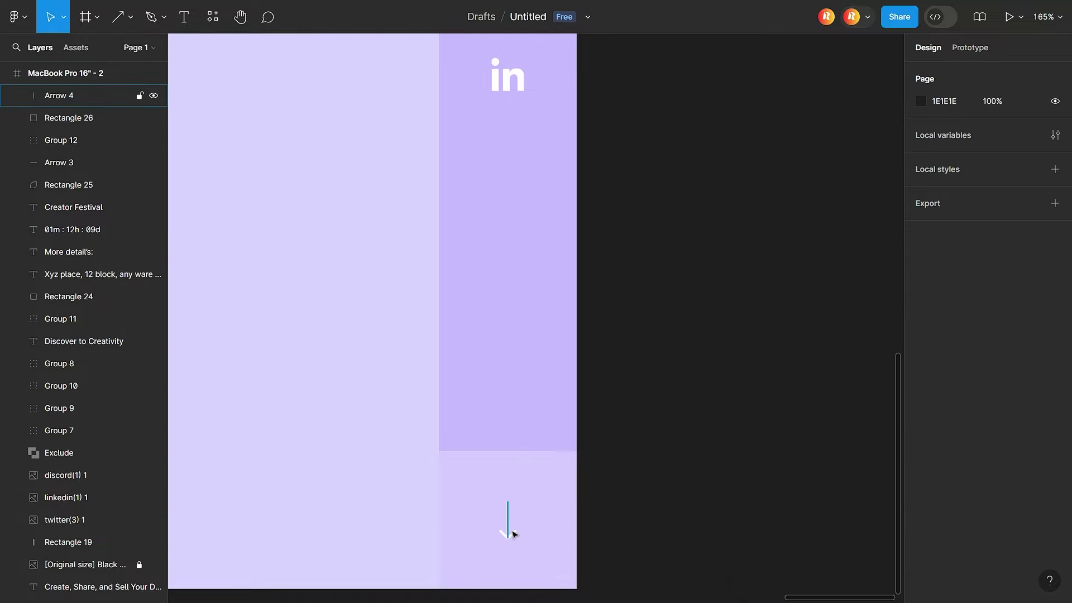
{"action": "left_click", "coordinate": [514, 534]}
{"action": "scroll", "coordinate": [513, 534], "scroll_direction": "up", "scroll_amount": 5}
{"action": "left_click", "coordinate": [999, 433]}
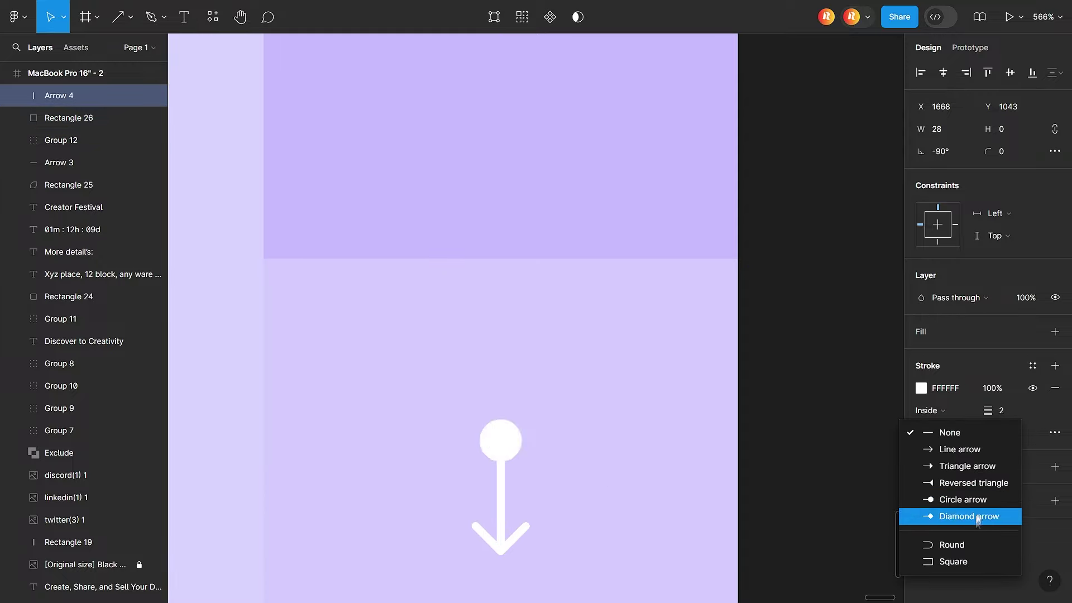
{"action": "key", "text": "Escape"}
{"action": "left_click", "coordinate": [811, 491]}
{"action": "scroll", "coordinate": [810, 480], "scroll_direction": "down", "scroll_amount": 10}
Copy the 'Art Categories:' heading from frame 1 and place it right of the circle.
{"action": "scroll", "coordinate": [813, 473], "scroll_direction": "down", "scroll_amount": 5}
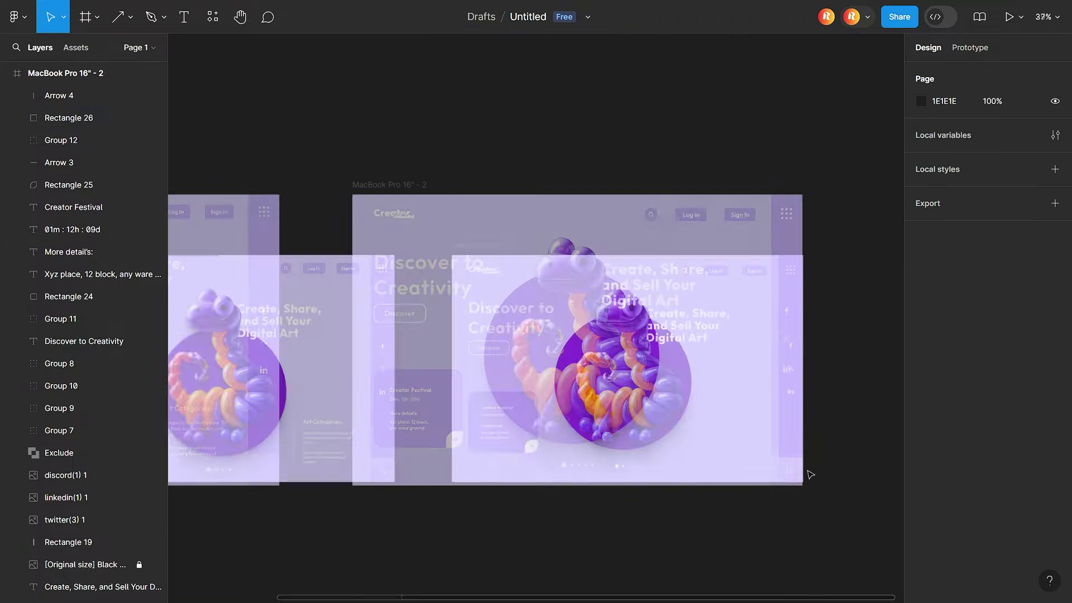
{"action": "scroll", "coordinate": [440, 402], "scroll_direction": "down", "scroll_amount": 3}
{"action": "scroll", "coordinate": [440, 383], "scroll_direction": "up", "scroll_amount": 5}
{"action": "scroll", "coordinate": [436, 384], "scroll_direction": "up", "scroll_amount": 3}
{"action": "left_click", "coordinate": [360, 229]}
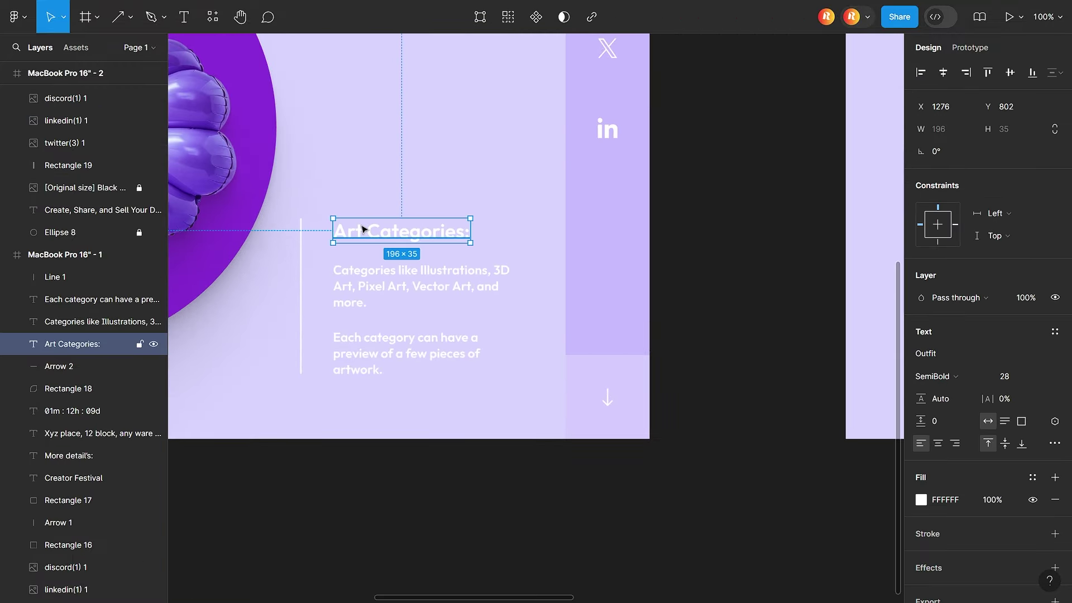
{"action": "key", "text": "Escape"}
{"action": "scroll", "coordinate": [479, 452], "scroll_direction": "down", "scroll_amount": 4}
{"action": "scroll", "coordinate": [586, 408], "scroll_direction": "up", "scroll_amount": 5}
{"action": "key", "text": "ctrl+v"}
{"action": "mouse_move", "coordinate": [529, 318]}
{"action": "left_mouse_down"}
{"action": "mouse_move", "coordinate": [609, 429]}
{"action": "mouse_move", "coordinate": [609, 398]}
{"action": "left_mouse_up"}
{"action": "scroll", "coordinate": [612, 400], "scroll_direction": "down", "scroll_amount": 5}
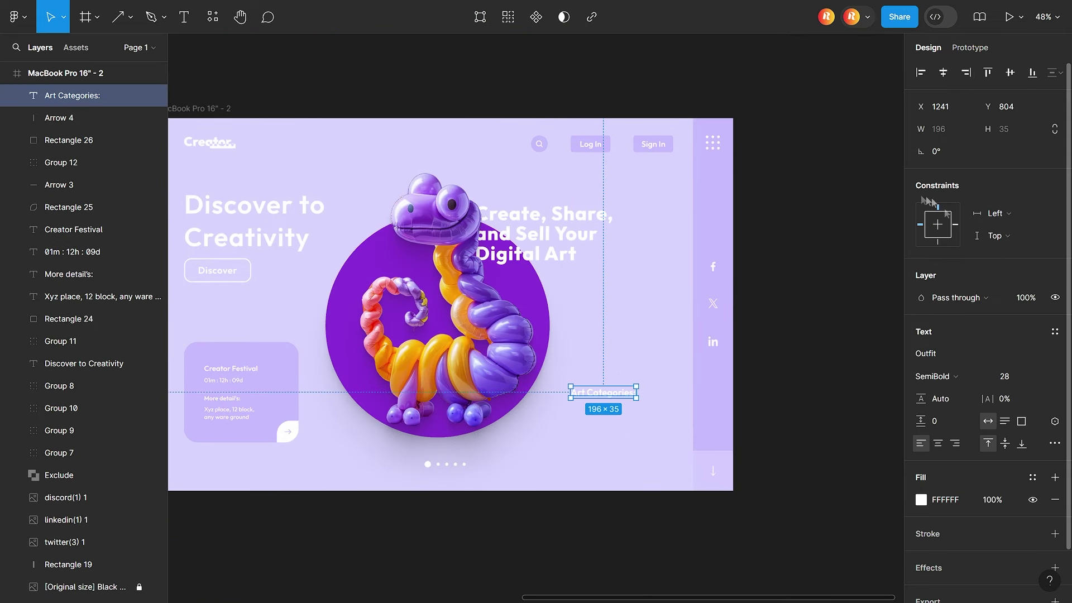
{"action": "key", "text": "Escape"}
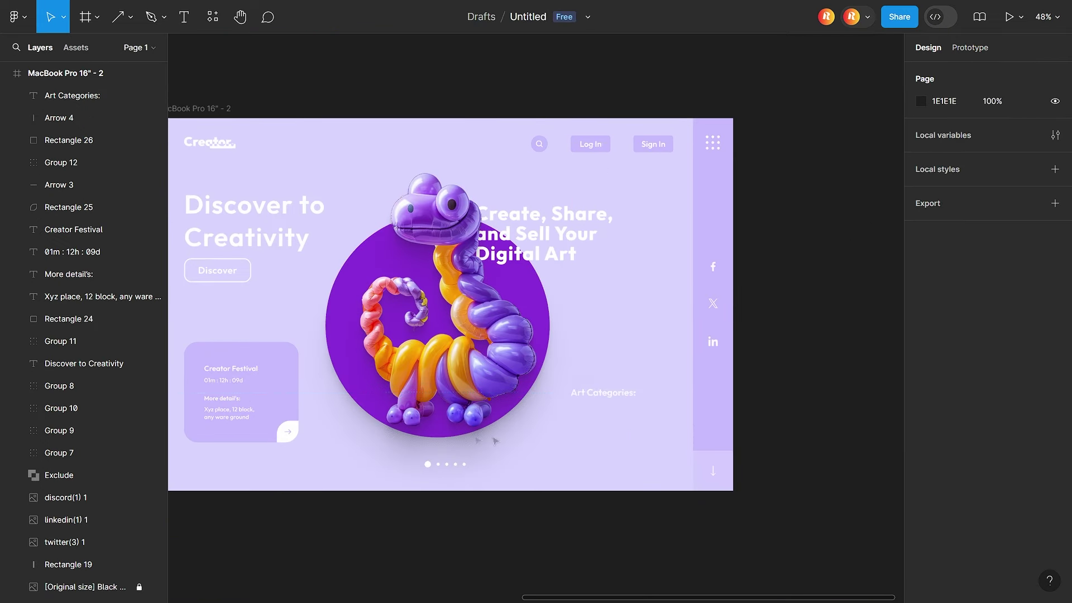
Paste the 'Categories like' paragraph under the heading in the second frame.
{"action": "scroll", "coordinate": [368, 390], "scroll_direction": "up", "scroll_amount": 5}
{"action": "left_click", "coordinate": [306, 411]}
{"action": "scroll", "coordinate": [518, 399], "scroll_direction": "right", "scroll_amount": 5}
{"action": "key", "text": "ctrl+v"}
{"action": "left_click_drag", "start_coordinate": [518, 399], "coordinate": [516, 315]}
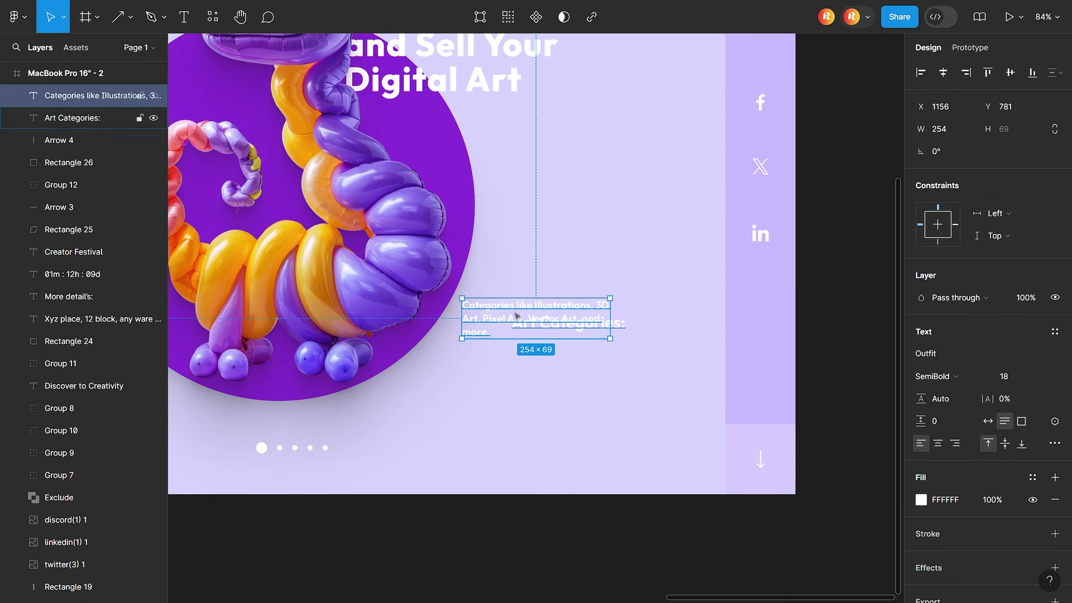
{"action": "scroll", "coordinate": [566, 360], "scroll_direction": "down", "scroll_amount": 5}
{"action": "scroll", "coordinate": [391, 335], "scroll_direction": "up", "scroll_amount": 5}
Copy the 'Each category' paragraph below the first one and align both under the heading.
{"action": "left_click", "coordinate": [436, 363]}
{"action": "scroll", "coordinate": [591, 363], "scroll_direction": "down", "scroll_amount": 5}
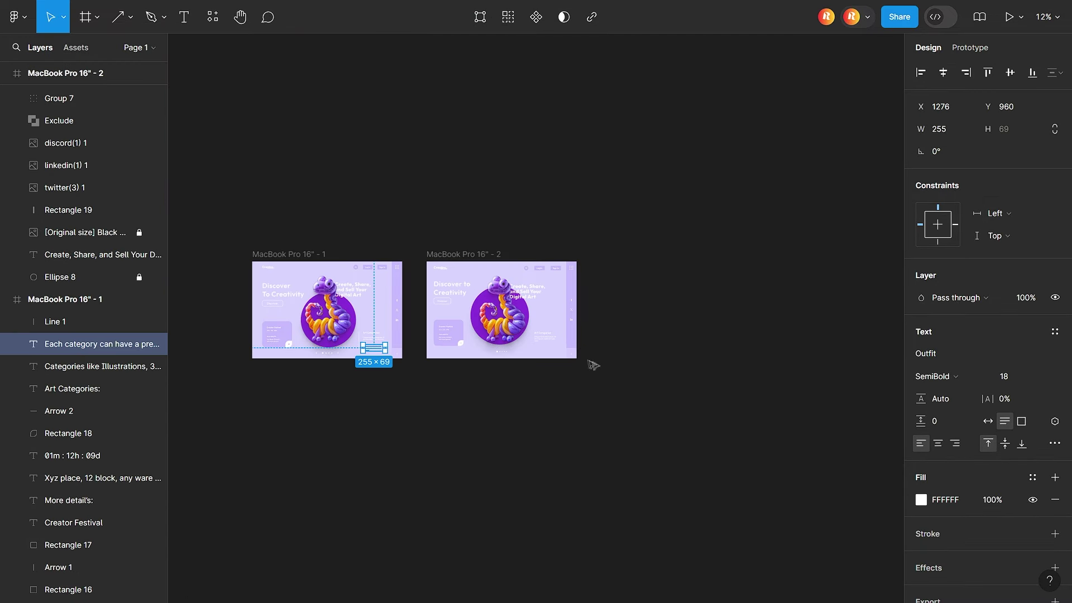
{"action": "scroll", "coordinate": [516, 333], "scroll_direction": "up", "scroll_amount": 5}
{"action": "key", "text": "ctrl+c"}
{"action": "key", "text": "ctrl+v"}
{"action": "scroll", "coordinate": [515, 333], "scroll_direction": "up", "scroll_amount": 5}
{"action": "left_click_drag", "start_coordinate": [622, 459], "coordinate": [548, 421]}
{"action": "left_click", "coordinate": [510, 335], "text": "shift"}
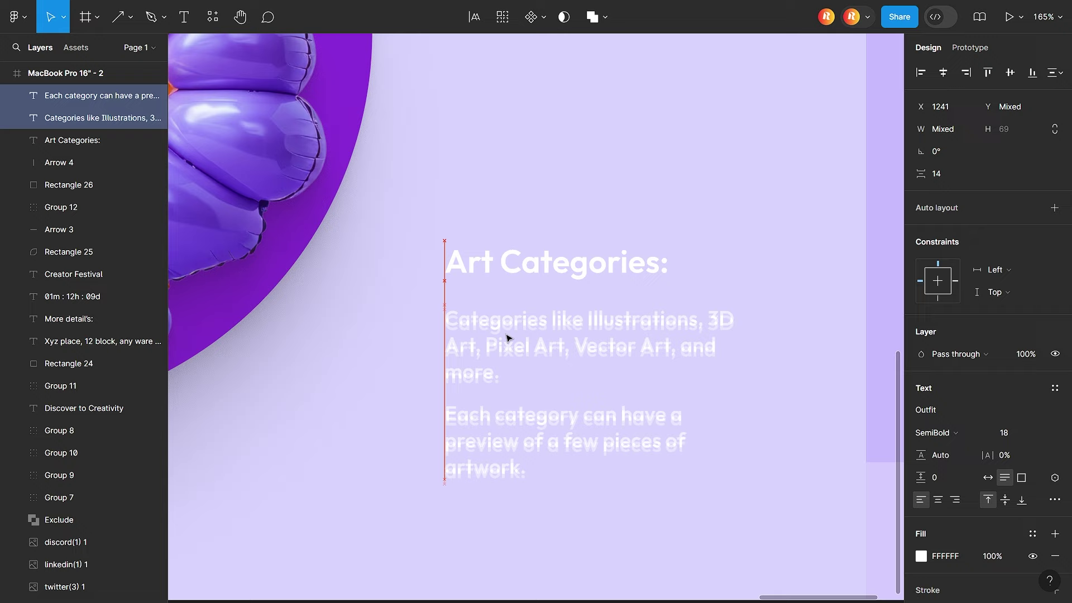
{"action": "left_click_drag", "start_coordinate": [509, 335], "coordinate": [508, 346]}
{"action": "left_click", "coordinate": [394, 339]}
{"action": "scroll", "coordinate": [414, 305], "scroll_direction": "down", "scroll_amount": 3}
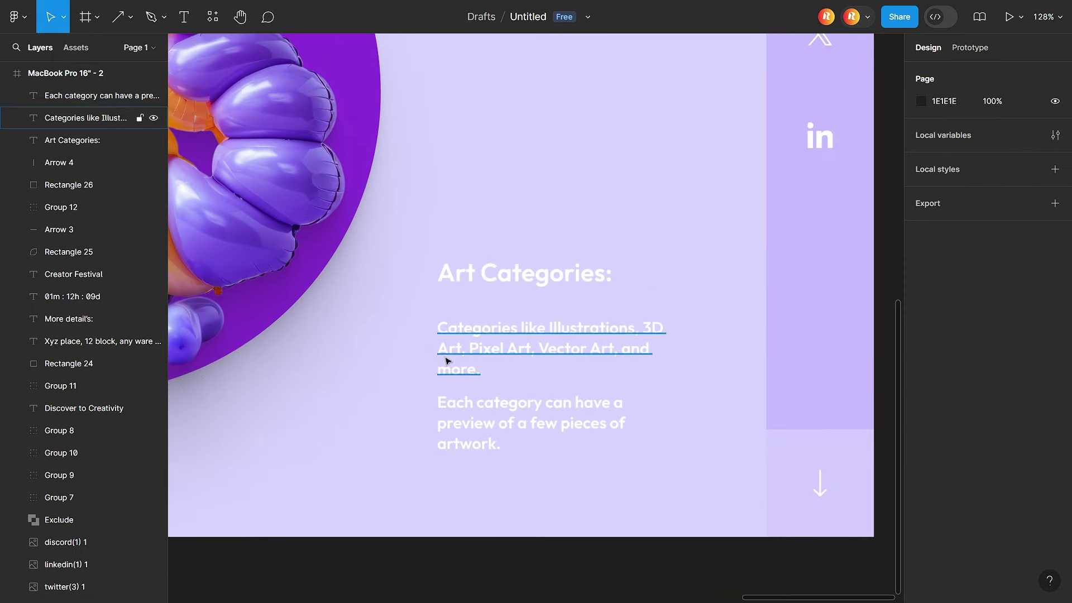
Draw a white vertical divider line to the left of the text.
{"action": "left_click", "coordinate": [122, 25]}
{"action": "left_click", "coordinate": [139, 63]}
{"action": "left_click_drag", "start_coordinate": [402, 268], "coordinate": [403, 452]}
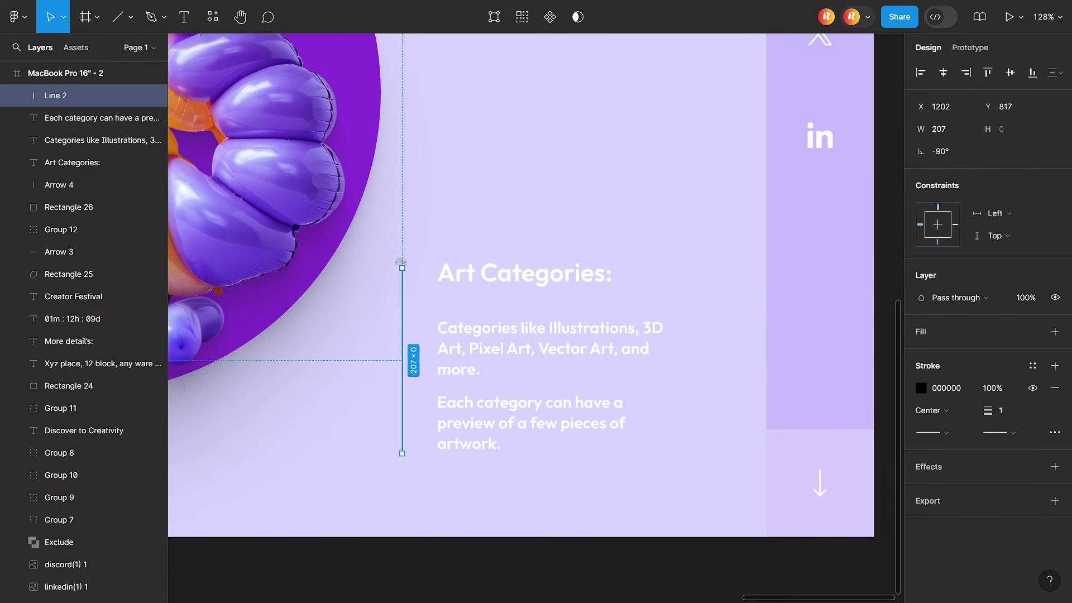
{"action": "left_click", "coordinate": [921, 387]}
{"action": "left_click", "coordinate": [740, 235]}
{"action": "left_click", "coordinate": [502, 167]}
{"action": "left_click_drag", "start_coordinate": [402, 357], "coordinate": [414, 361]}
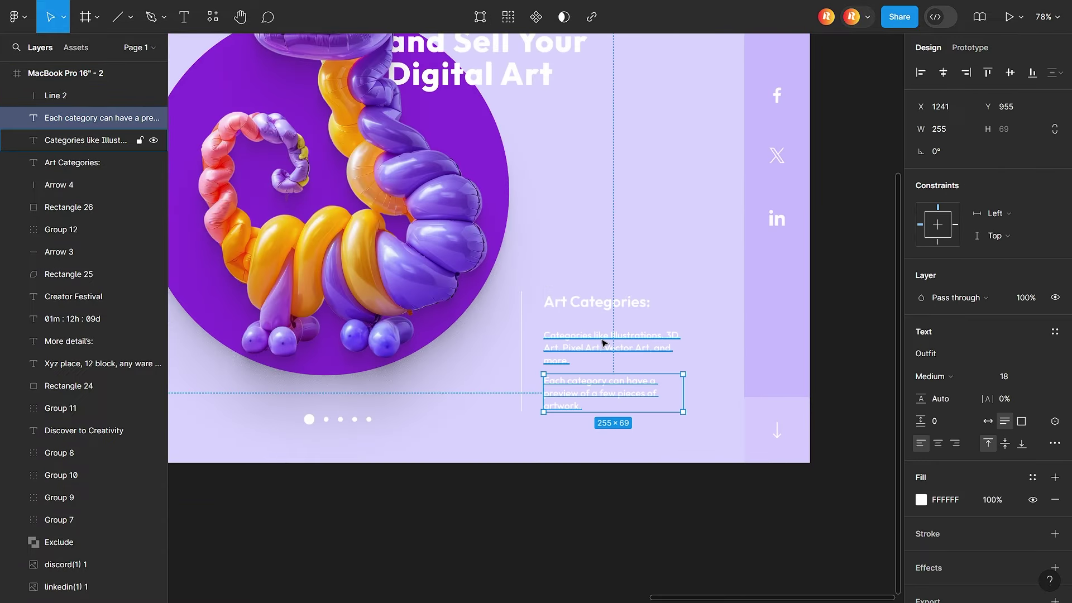
Widen the 'Categories like' text box and move both paragraphs closer to the heading.
{"action": "left_click", "coordinate": [670, 350]}
{"action": "mouse_move", "coordinate": [682, 342]}
{"action": "left_mouse_down"}
{"action": "mouse_move", "coordinate": [664, 339]}
{"action": "mouse_move", "coordinate": [685, 347]}
{"action": "left_mouse_up"}
{"action": "left_click", "coordinate": [659, 396]}
{"action": "left_click", "coordinate": [693, 450]}
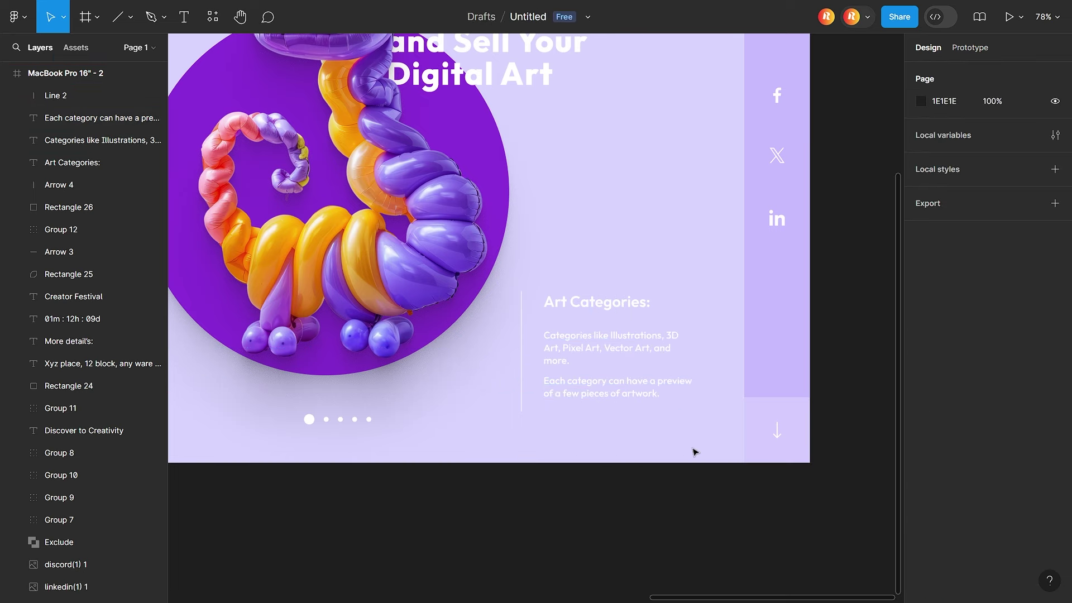
{"action": "left_click", "coordinate": [595, 398]}
{"action": "left_click", "coordinate": [592, 348], "text": "shift"}
{"action": "left_click_drag", "start_coordinate": [589, 373], "coordinate": [588, 364]}
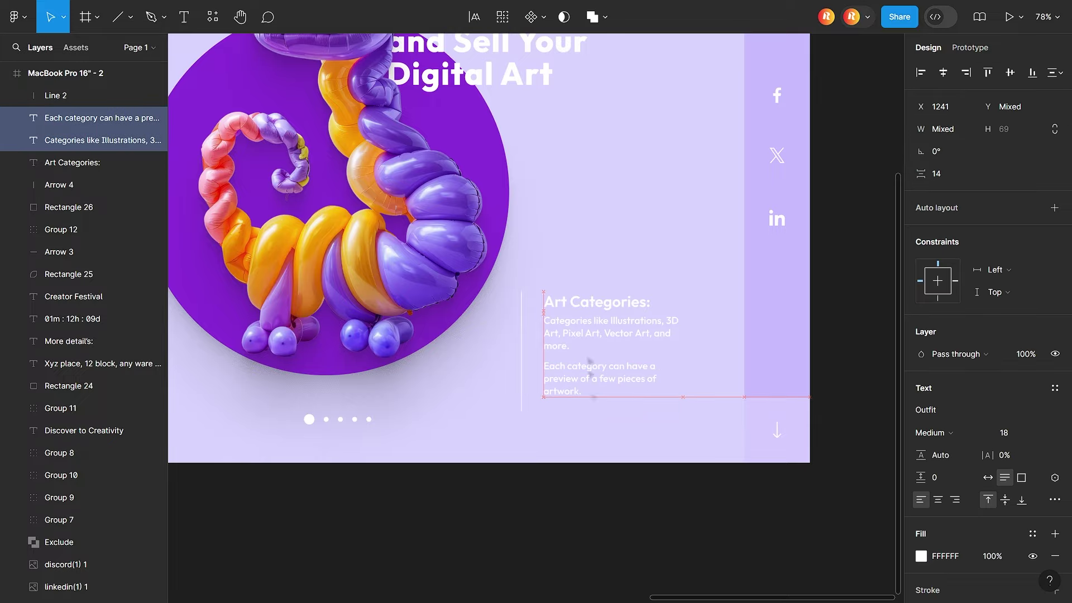
{"action": "left_click", "coordinate": [614, 468]}
{"action": "scroll", "coordinate": [615, 469], "scroll_direction": "down", "scroll_amount": 5}
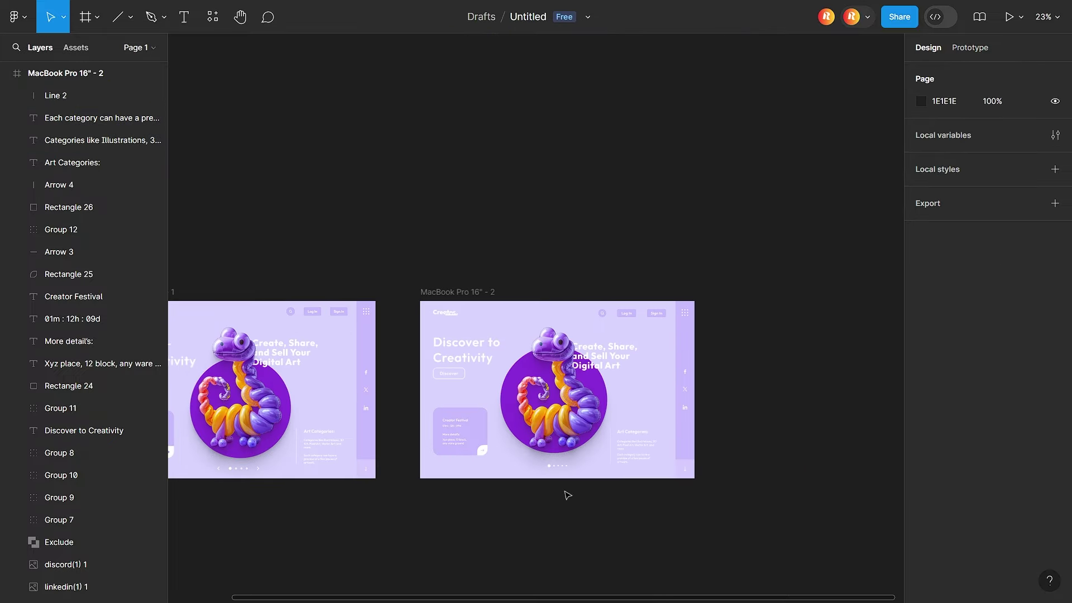
Copy the right arrow to the left of the pagination dots and group the two arrows.
{"action": "scroll", "coordinate": [574, 480], "scroll_direction": "up", "scroll_amount": 10}
{"action": "left_click", "coordinate": [383, 424]}
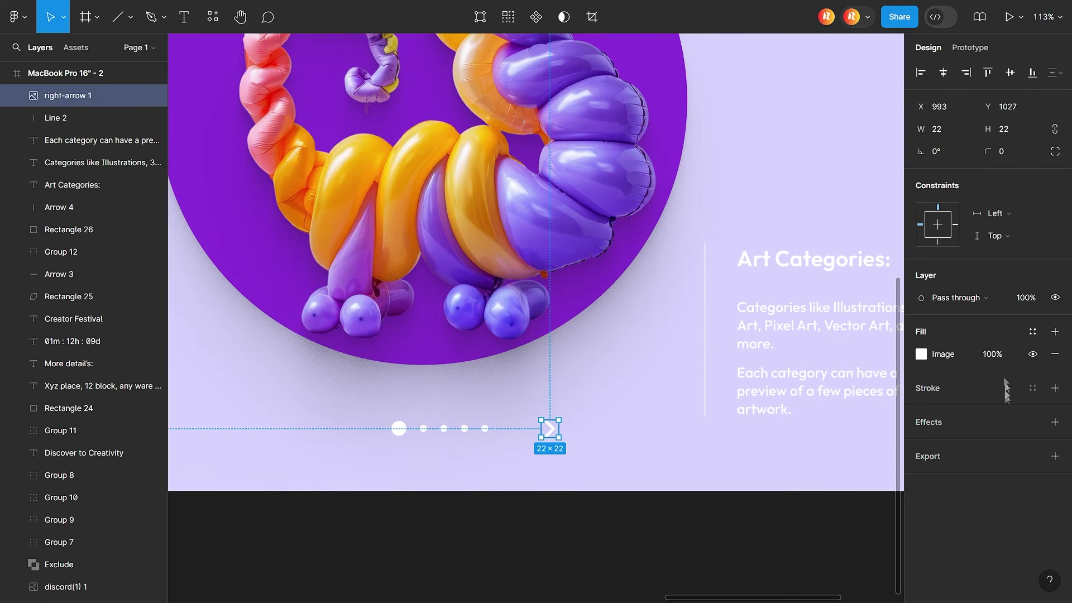
{"action": "left_click_drag", "start_coordinate": [550, 428], "coordinate": [322, 435]}
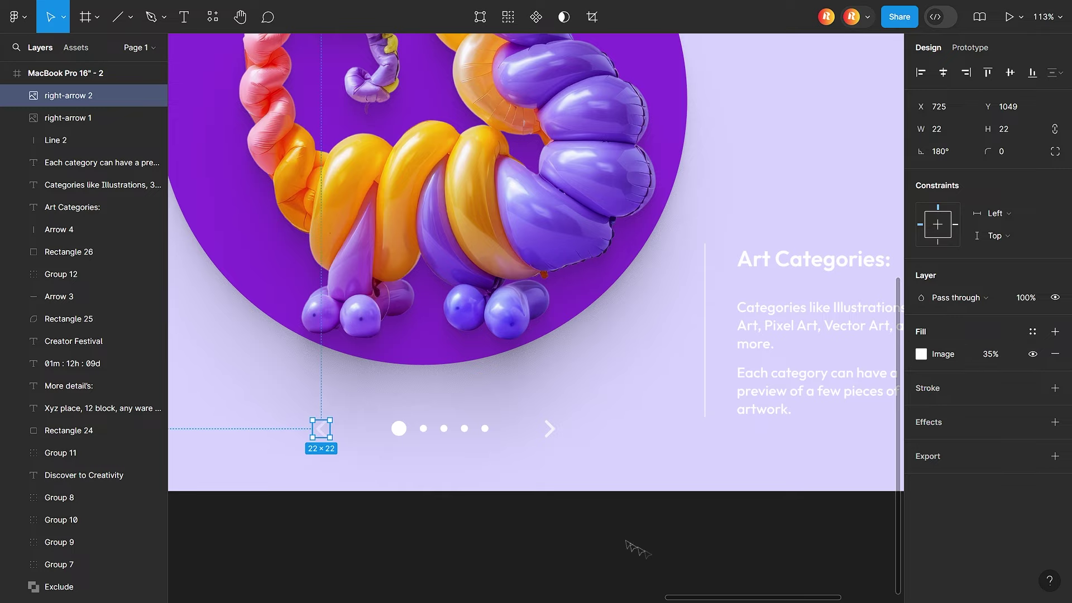
{"action": "left_click", "coordinate": [549, 428], "text": "shift"}
{"action": "right_click", "coordinate": [321, 429]}
{"action": "left_click", "coordinate": [357, 301]}
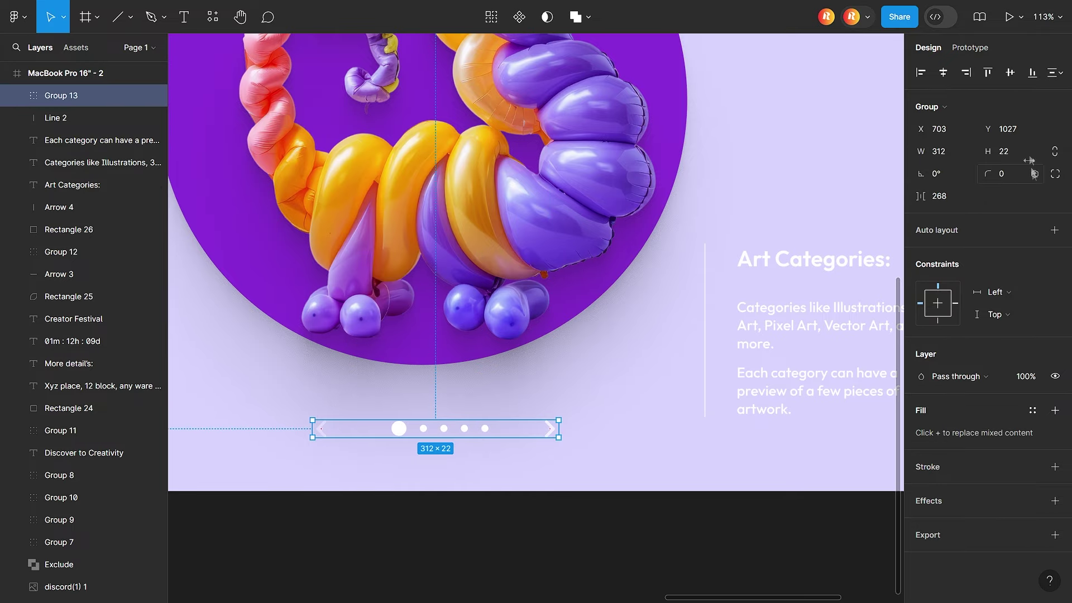
{"action": "left_click", "coordinate": [558, 500]}
{"action": "key", "text": "shift+1"}
{"action": "left_click", "coordinate": [557, 464]}
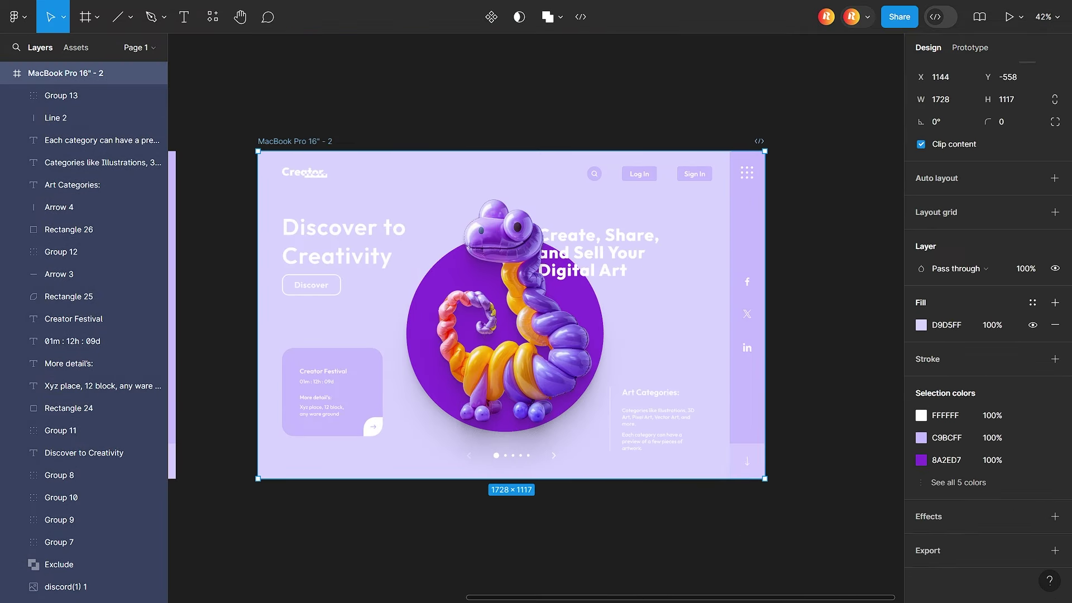